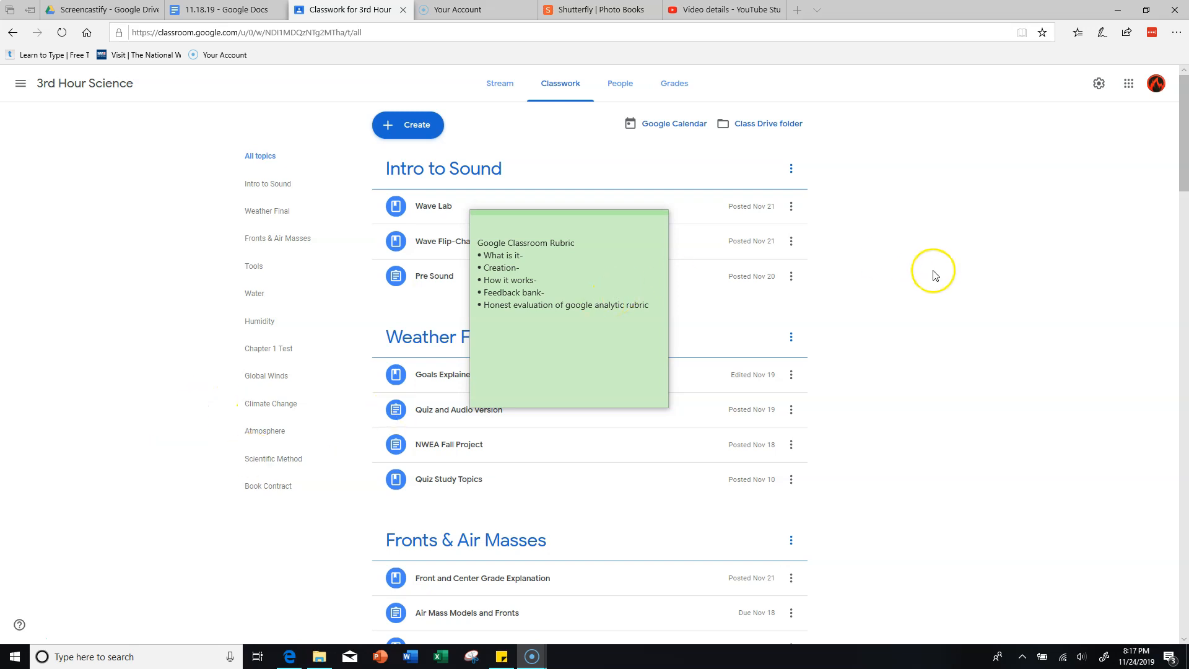
Find the Climate Change Poster assignment under the Climate Change topic and open its 4-criteria rubric
click(923, 289)
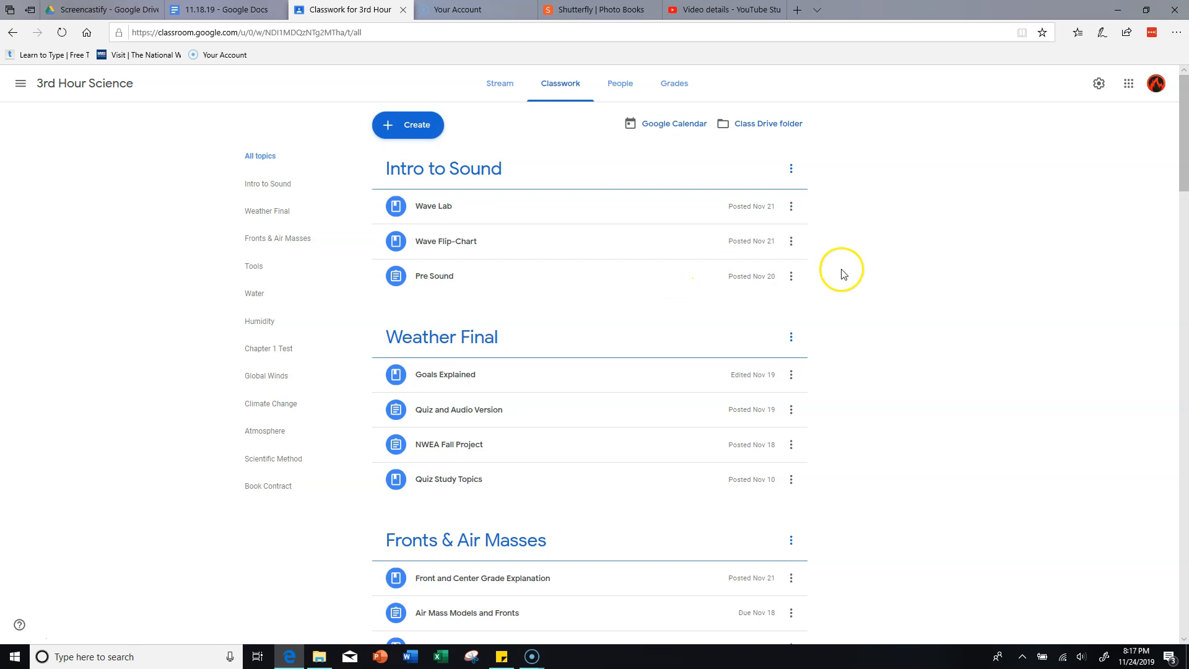
scroll(966, 273, down, 10)
scroll(958, 283, down, 11)
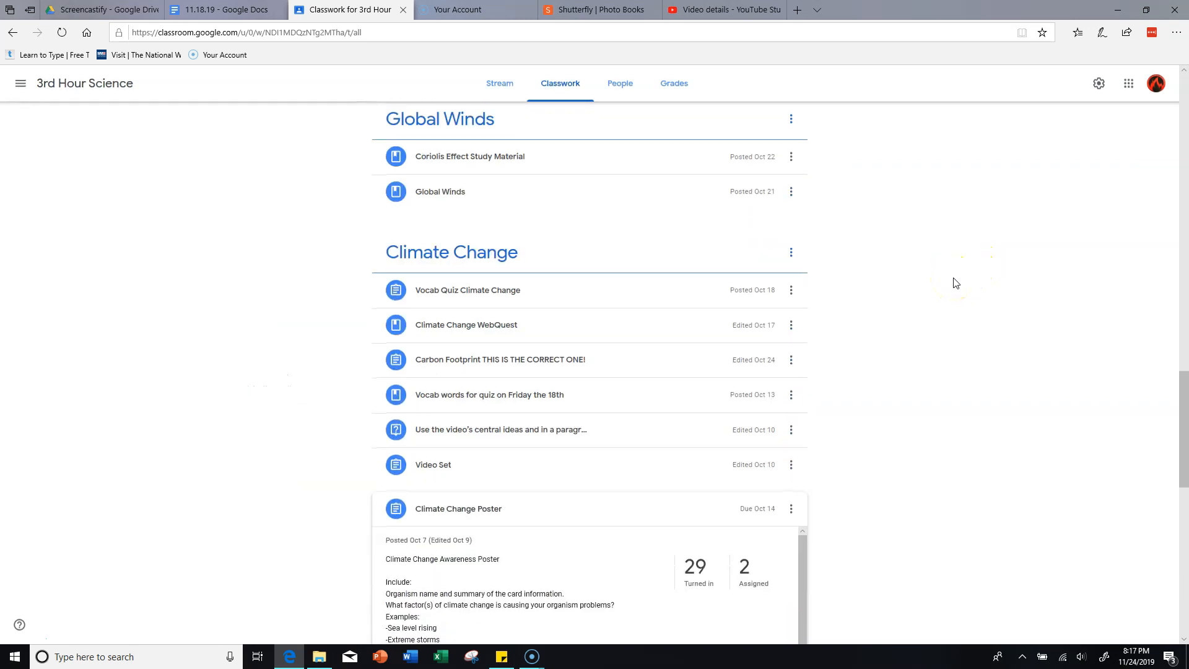
scroll(953, 286, down, 6)
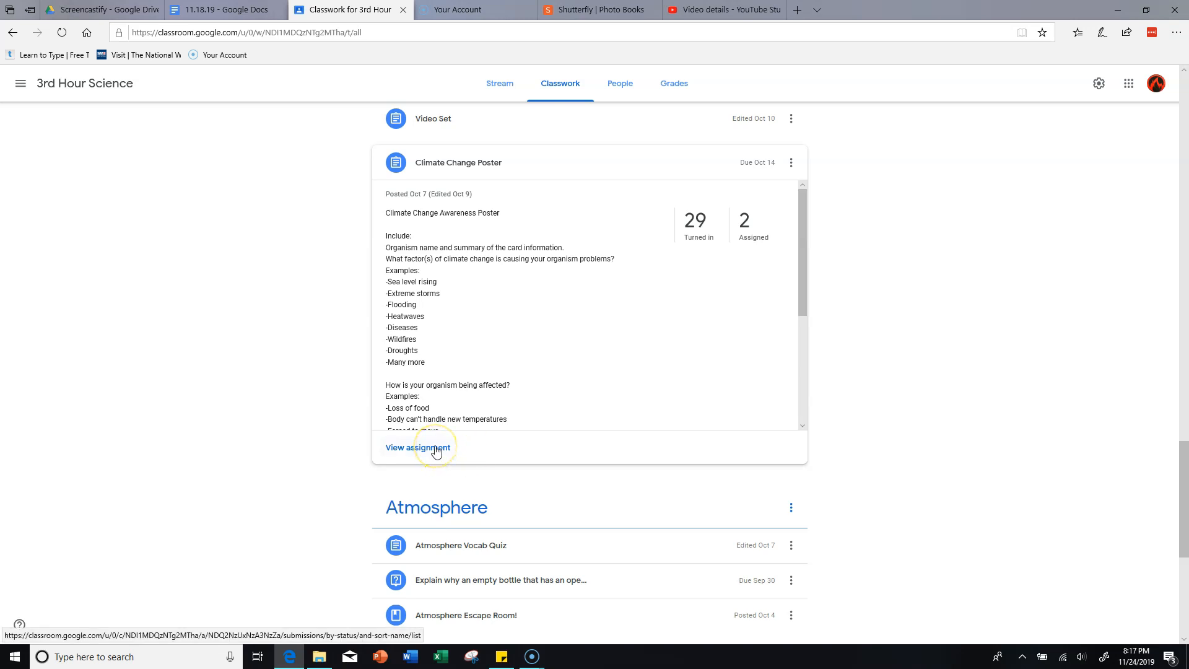
scroll(436, 452, up, 1)
scroll(544, 374, down, 3)
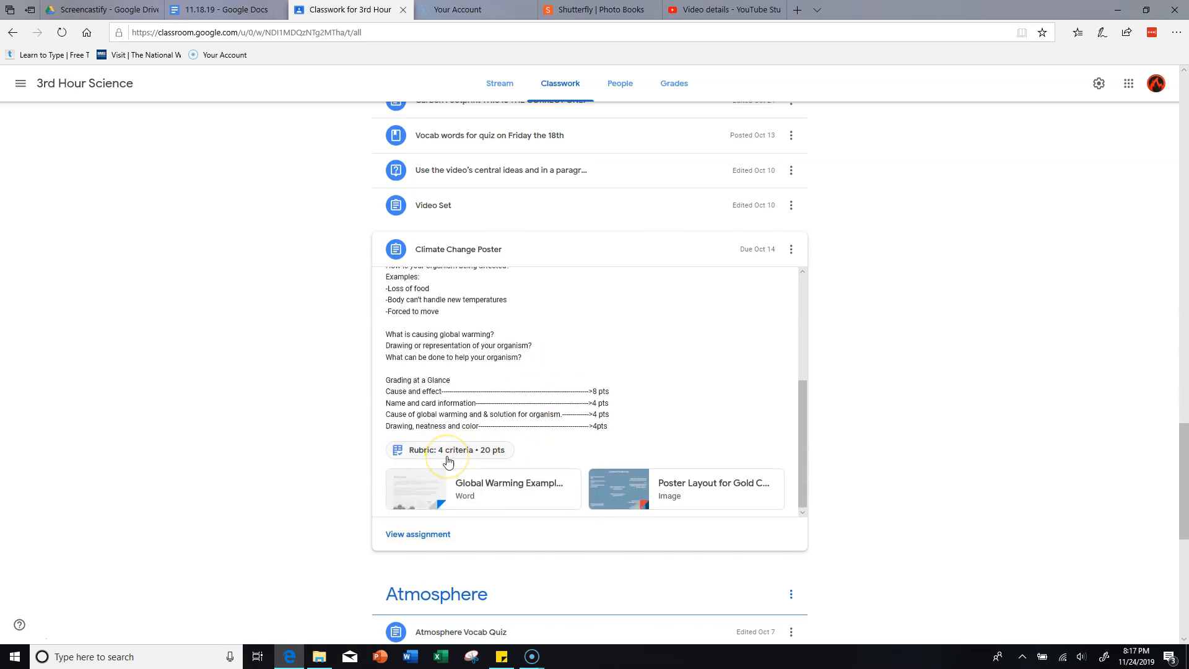
scroll(448, 461, up, 5)
scroll(448, 462, down, 4)
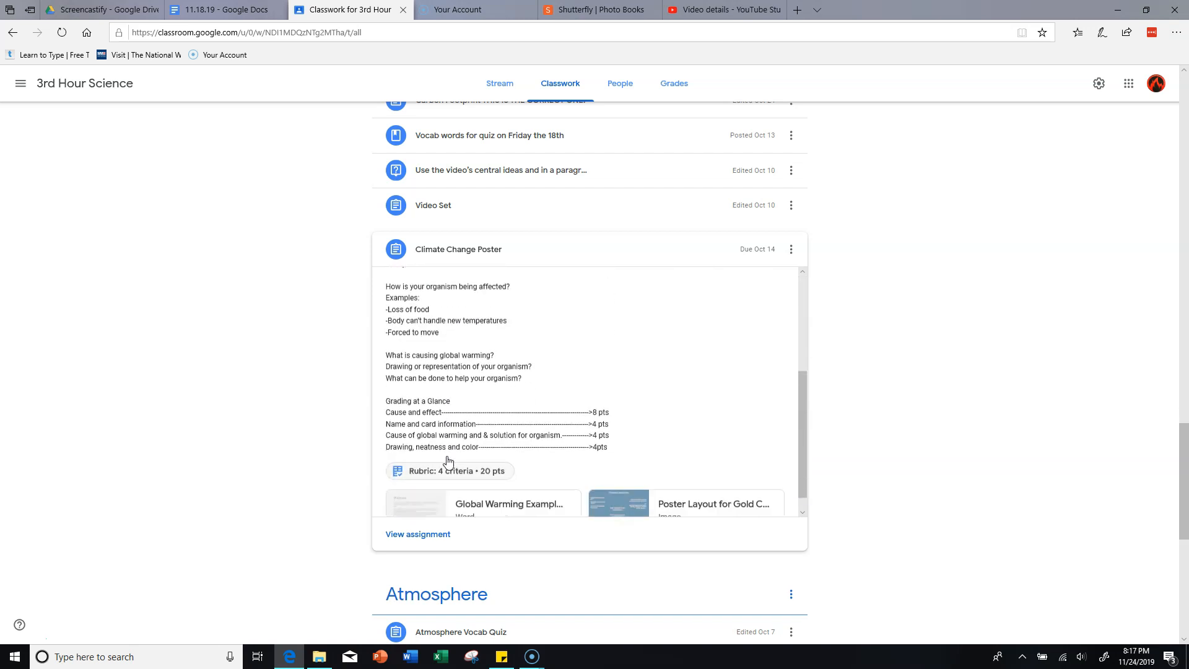
scroll(448, 461, down, 1)
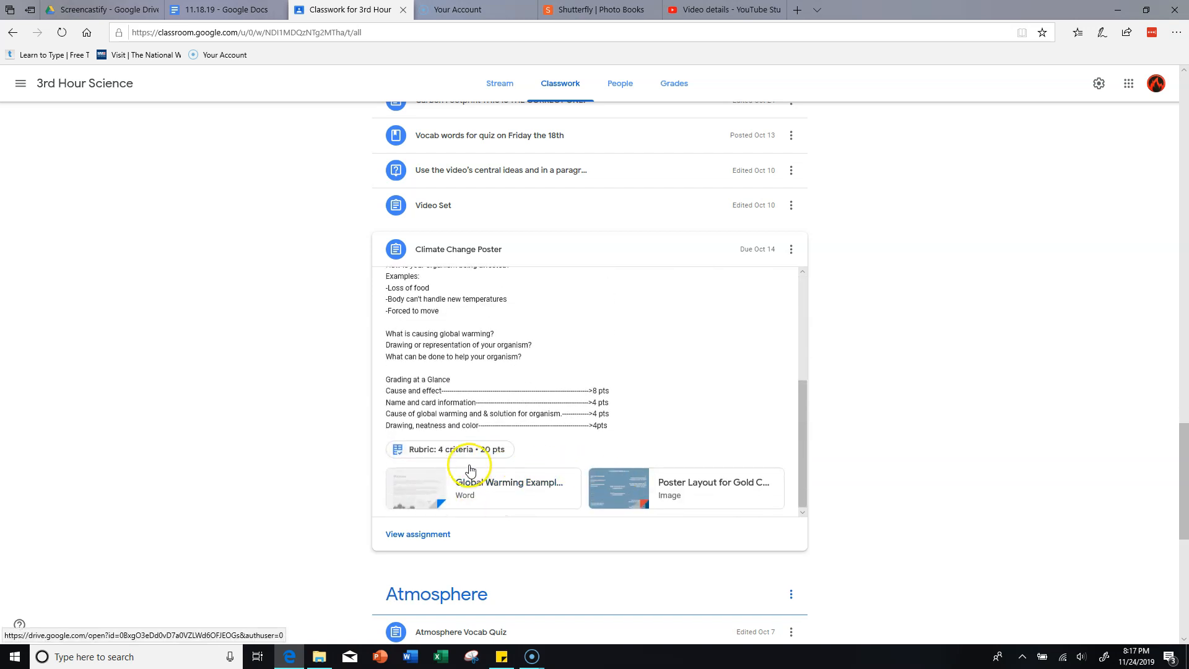
click(467, 449)
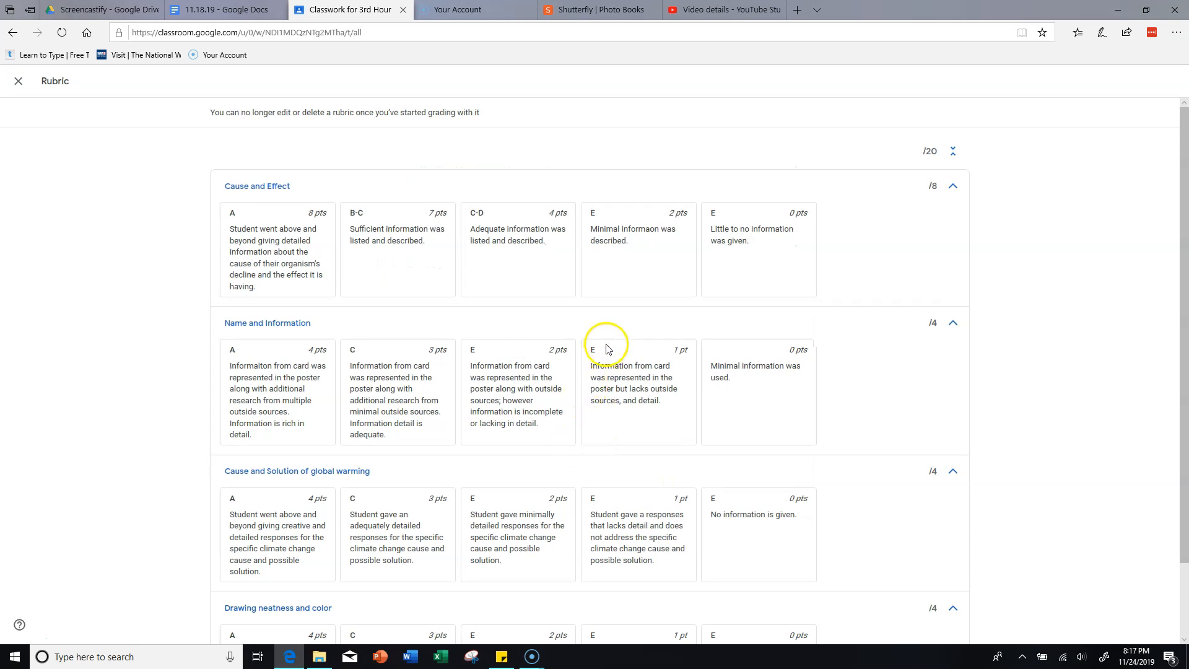
Examine the criteria, levels and point values of the Climate Change Poster rubric and close the rubric
scroll(607, 348, down, 2)
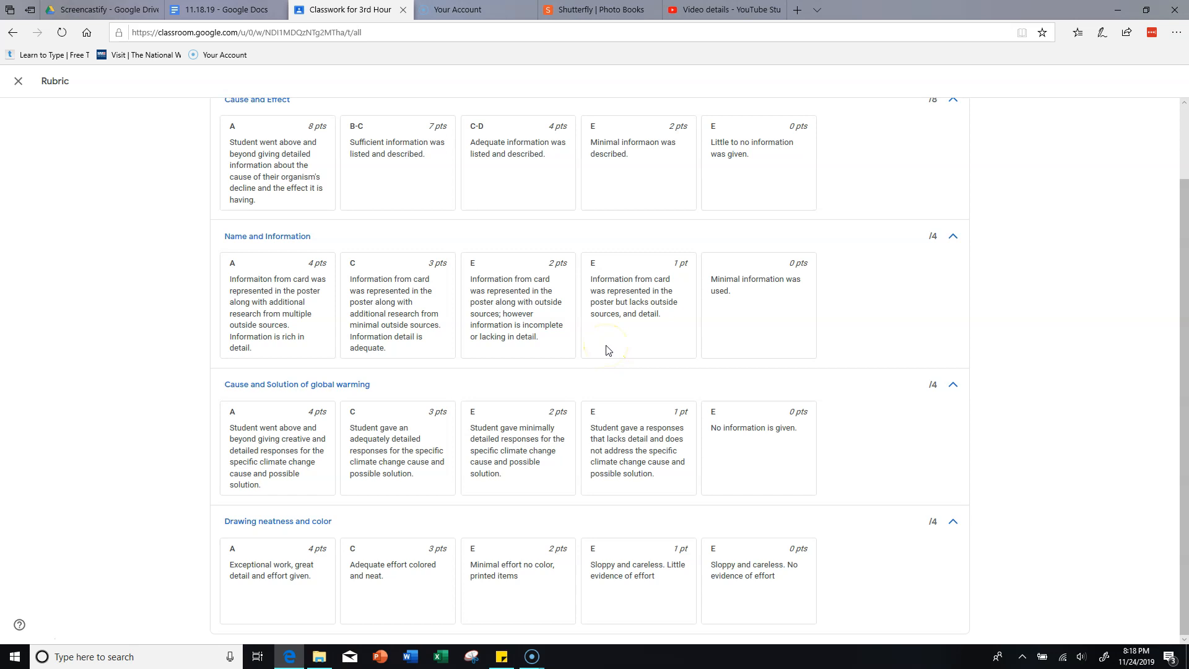
scroll(607, 350, up, 2)
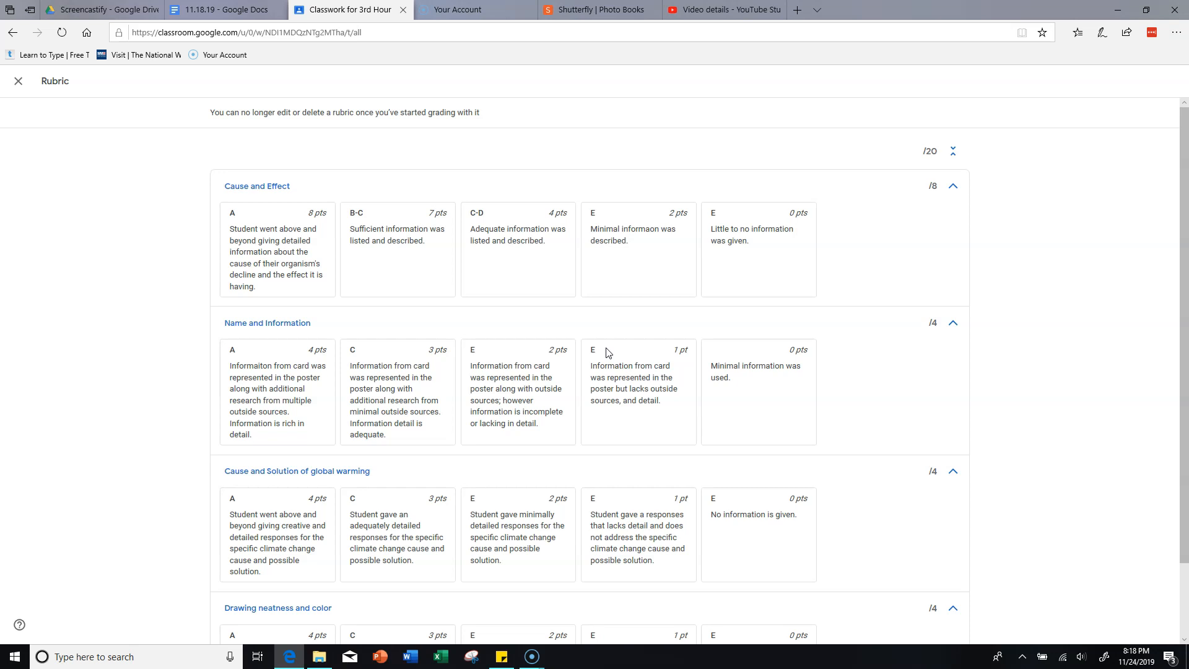
scroll(743, 322, down, 1)
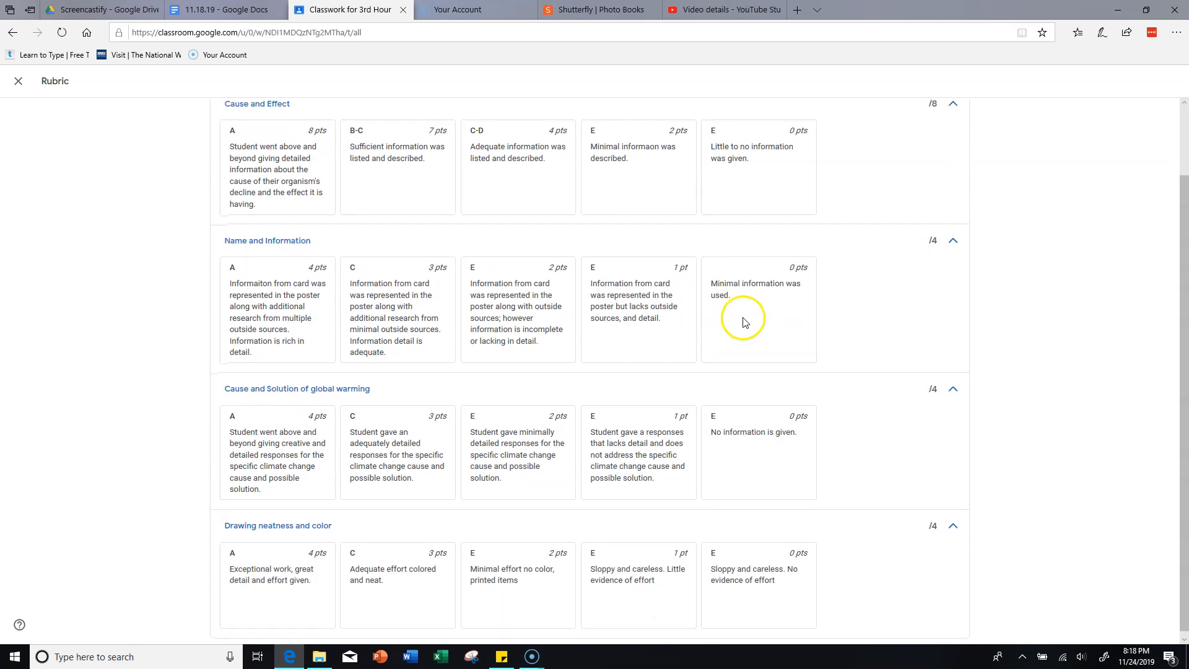
drag(1186, 191, 1185, 200)
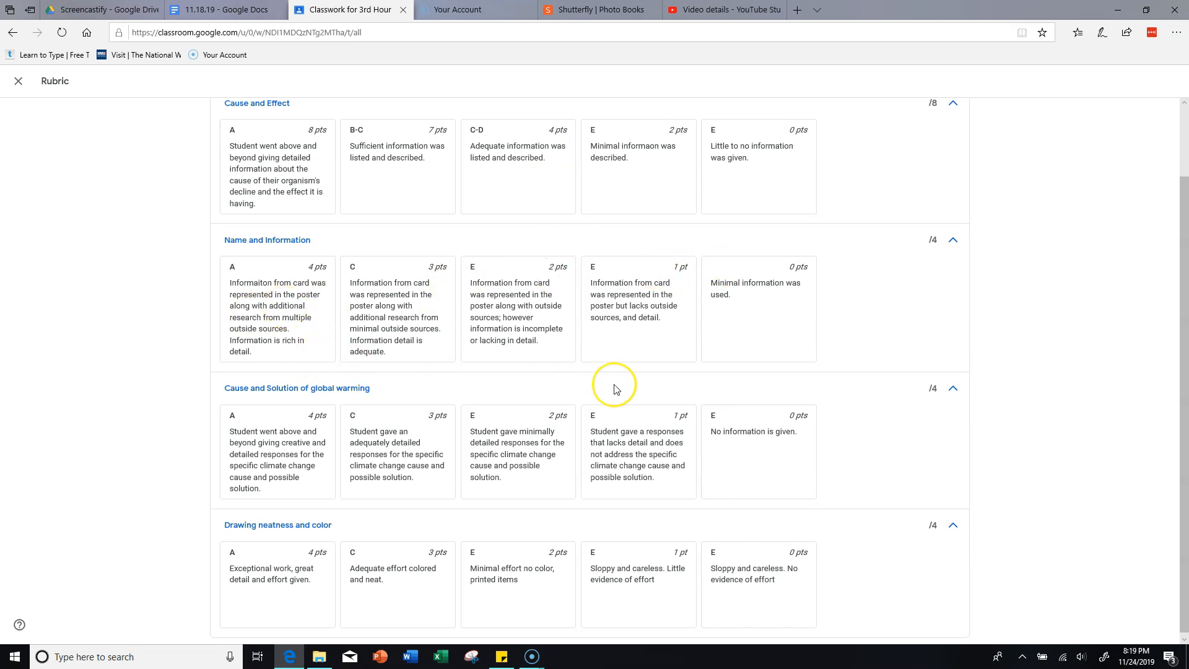
scroll(616, 388, down, 1)
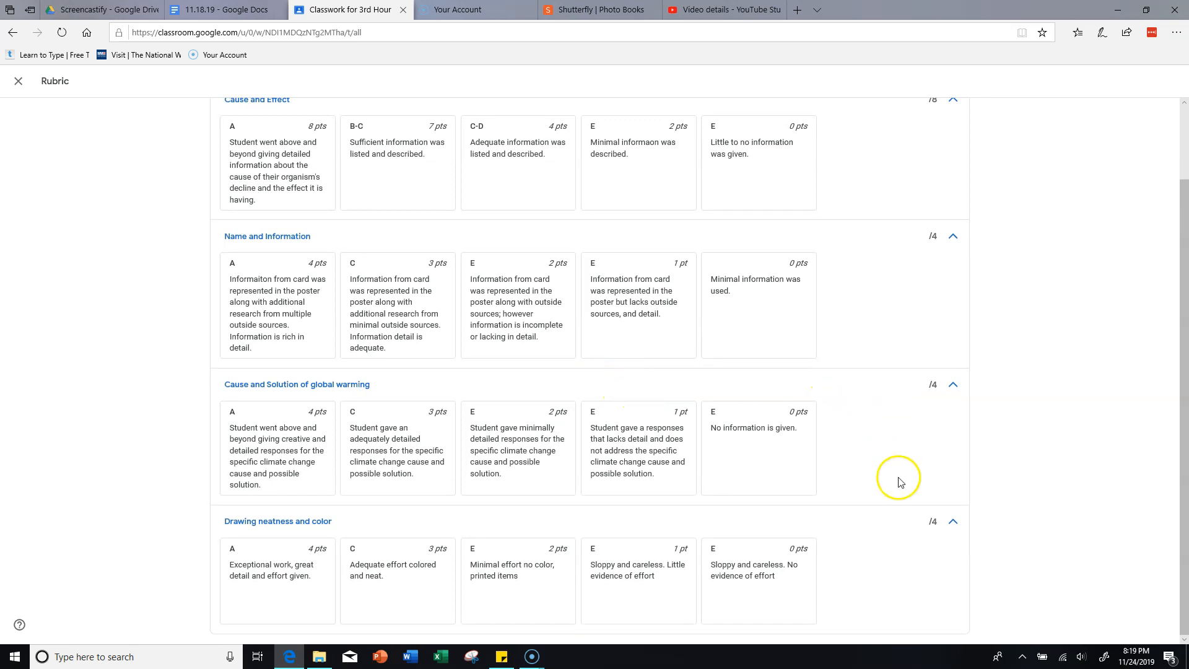
scroll(898, 480, up, 3)
scroll(899, 479, down, 3)
click(17, 82)
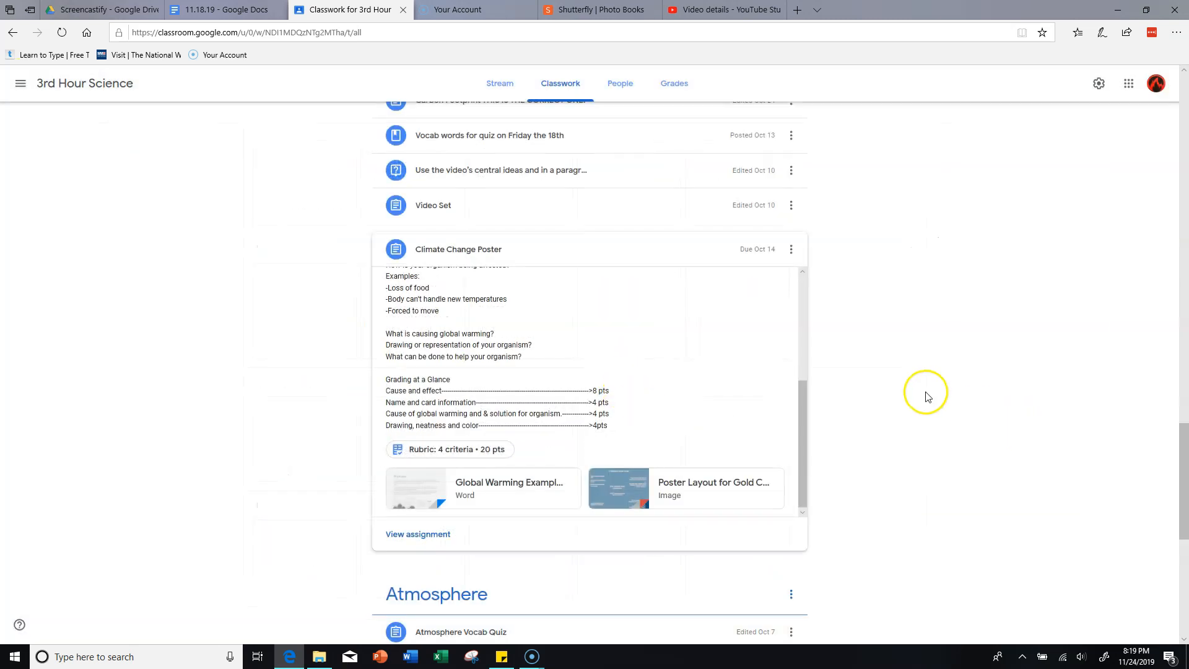
View the student work for the Climate Change Poster assignment and open the first turned-in student's submission
scroll(887, 404, up, 2)
scroll(886, 406, down, 1)
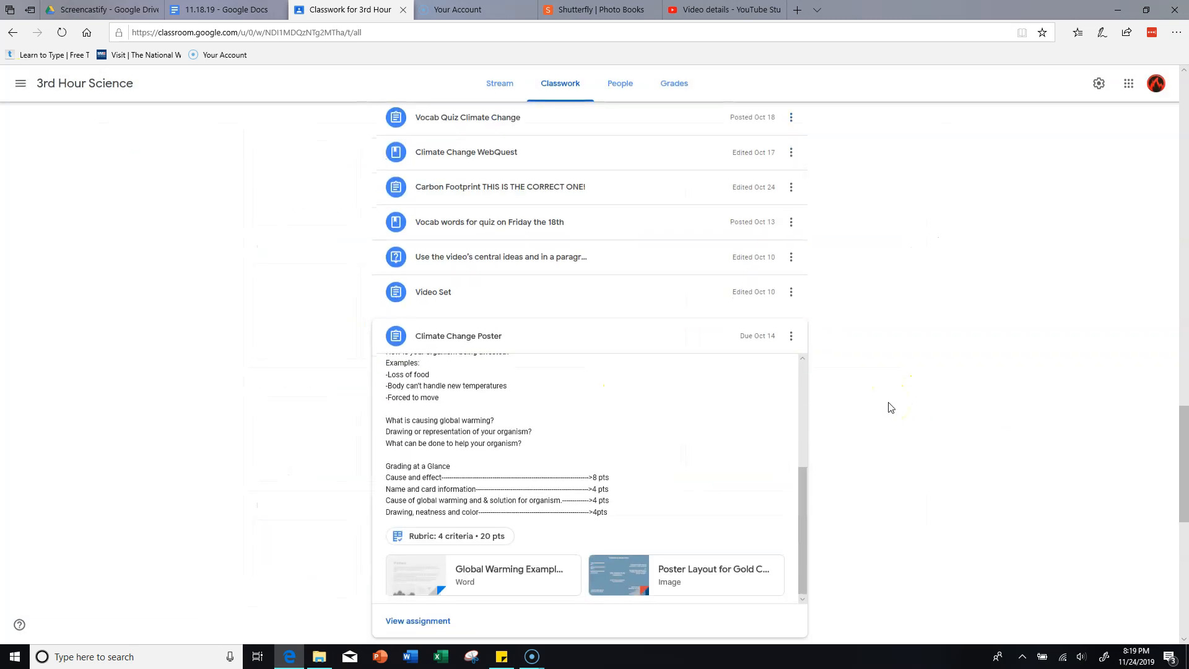
scroll(913, 345, down, 4)
scroll(982, 340, up, 1)
scroll(661, 346, up, 1)
scroll(661, 346, up, 2)
scroll(531, 430, up, 1)
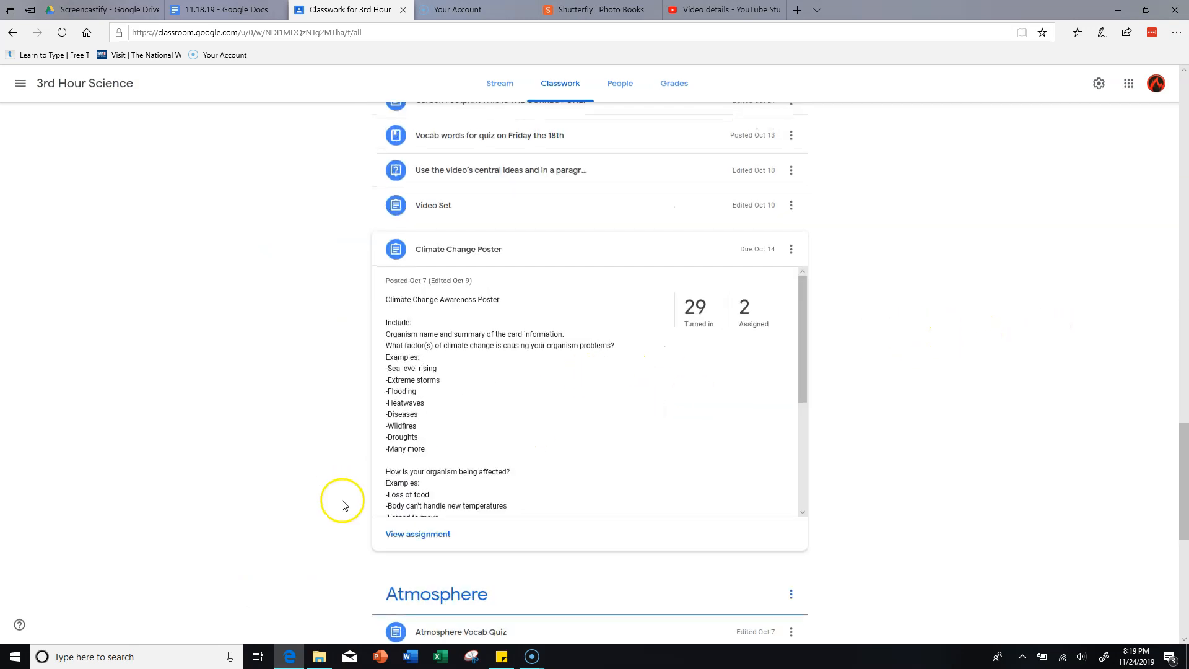
click(422, 533)
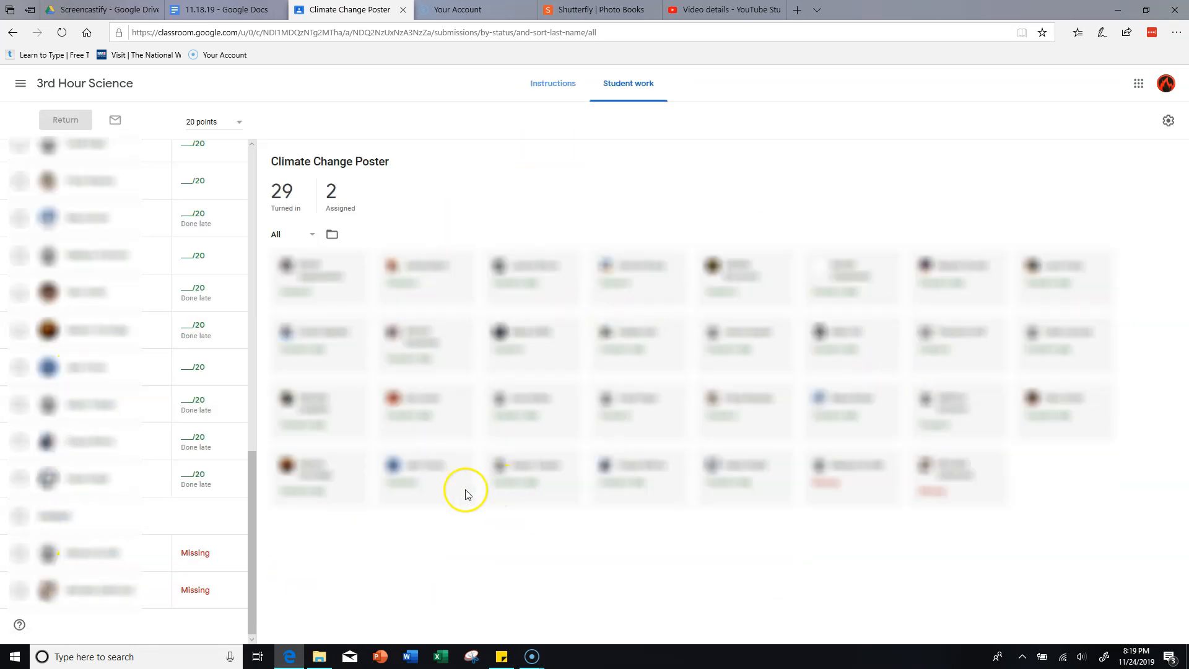
scroll(191, 339, up, 10)
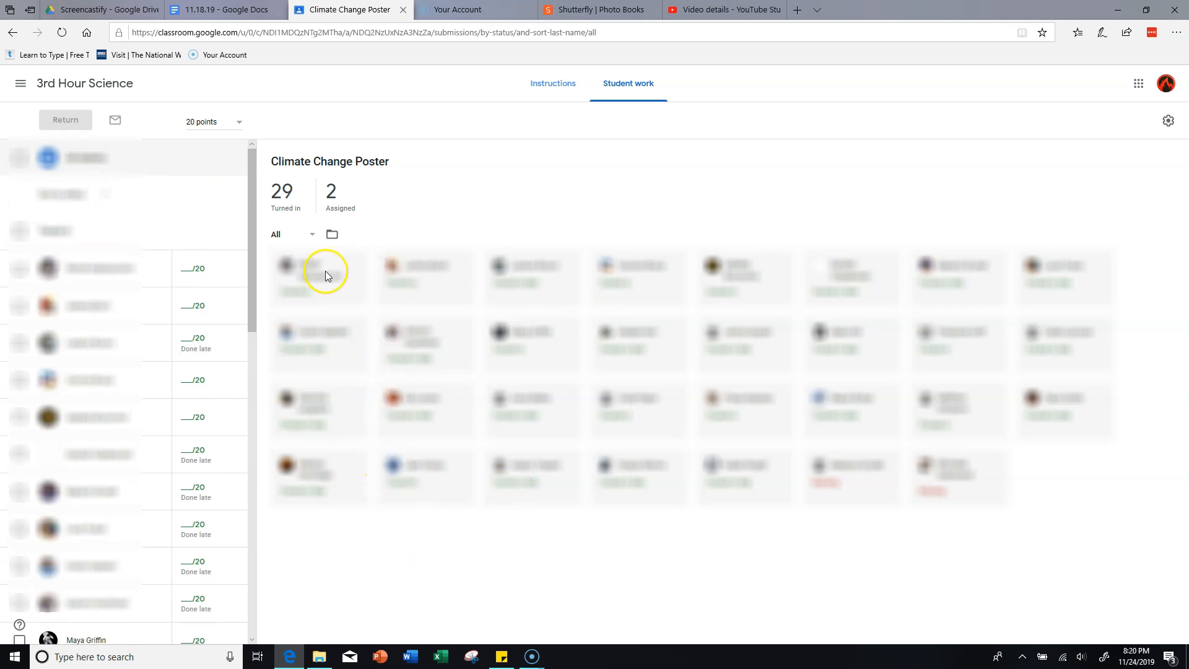
click(146, 271)
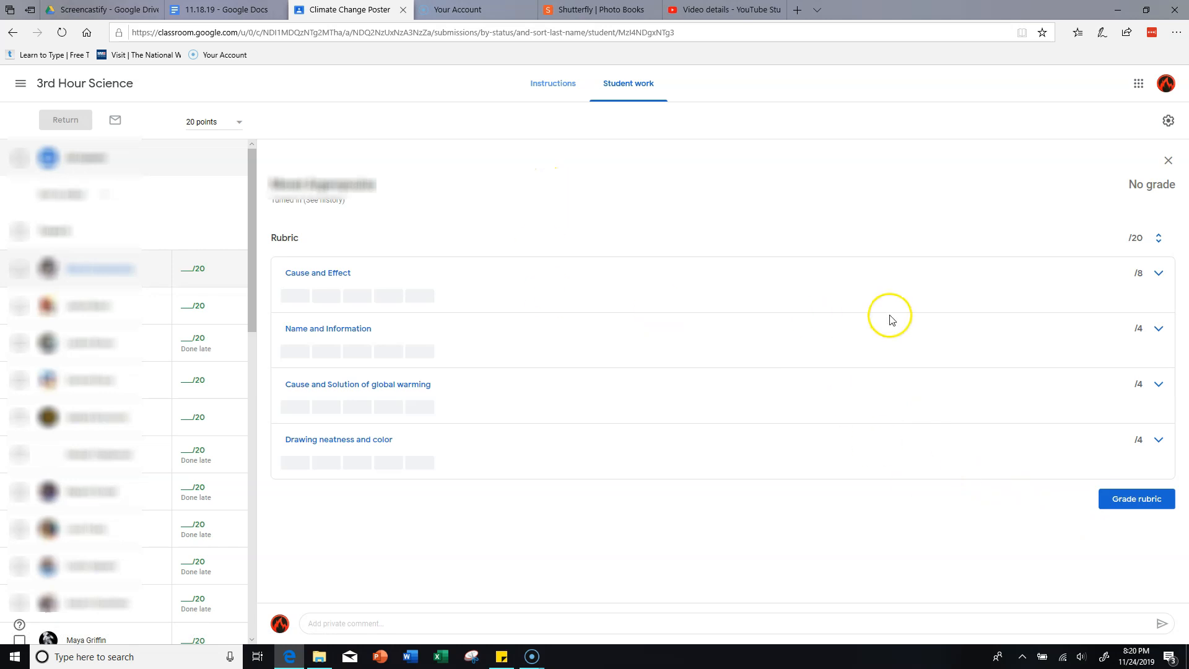
Expand all four rubric criteria of the student's submission and start grading it with the rubric
click(1159, 273)
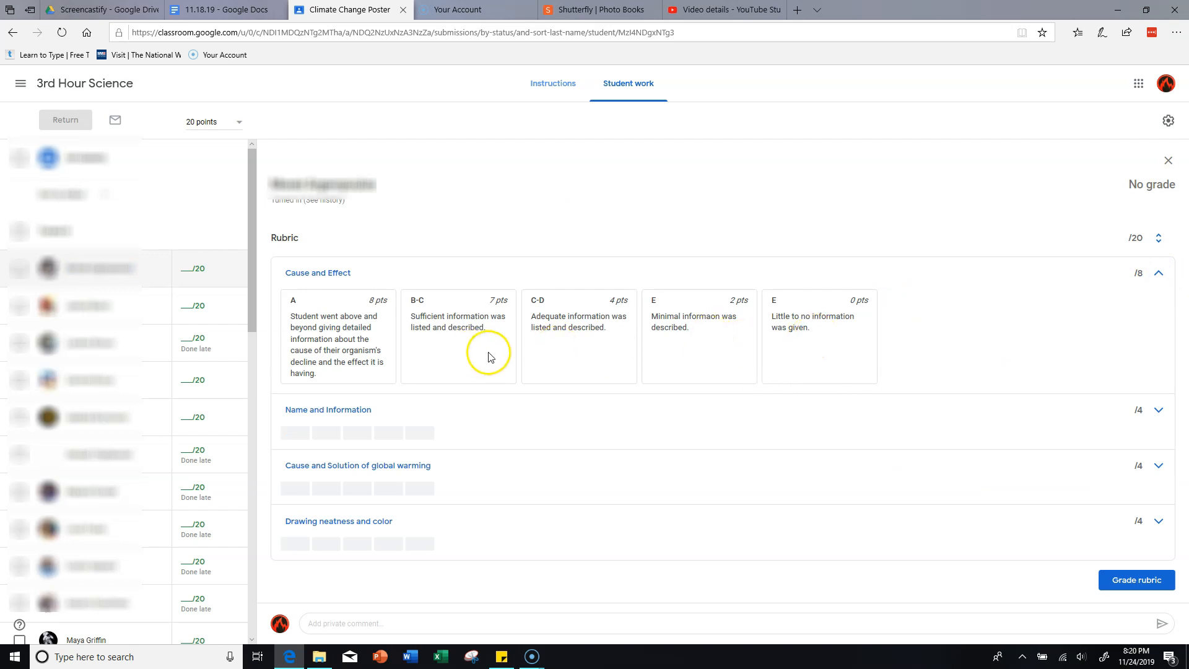
click(1157, 410)
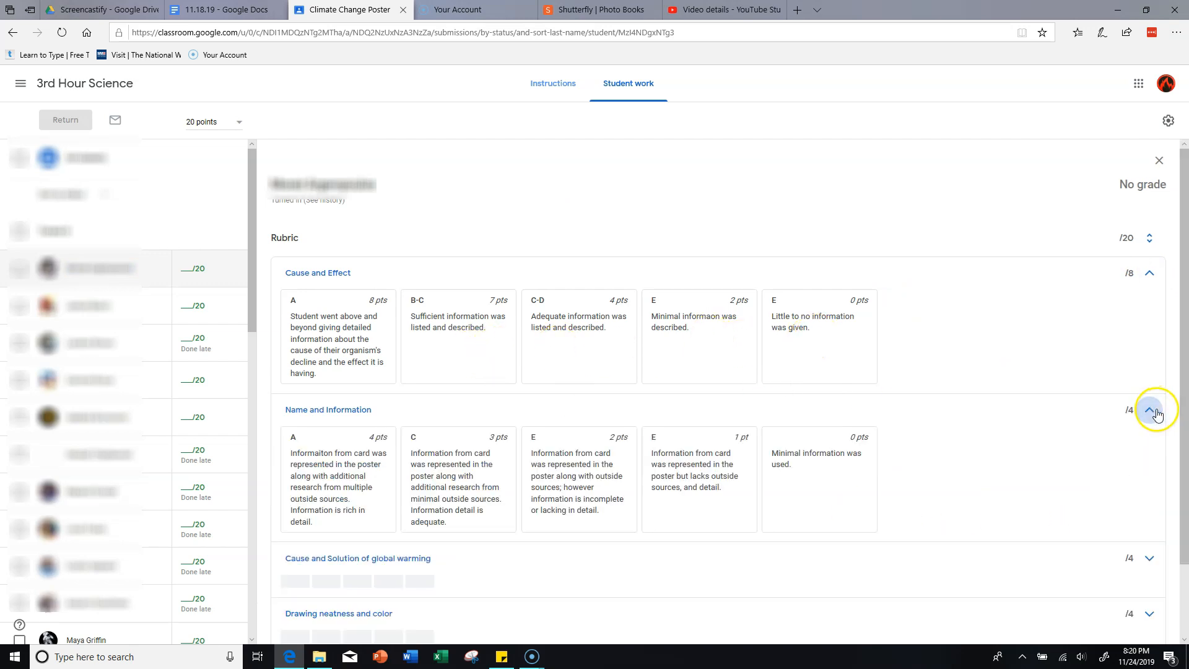
scroll(1148, 427, down, 1)
click(1149, 473)
scroll(1146, 496, down, 1)
click(1148, 528)
scroll(1057, 491, down, 1)
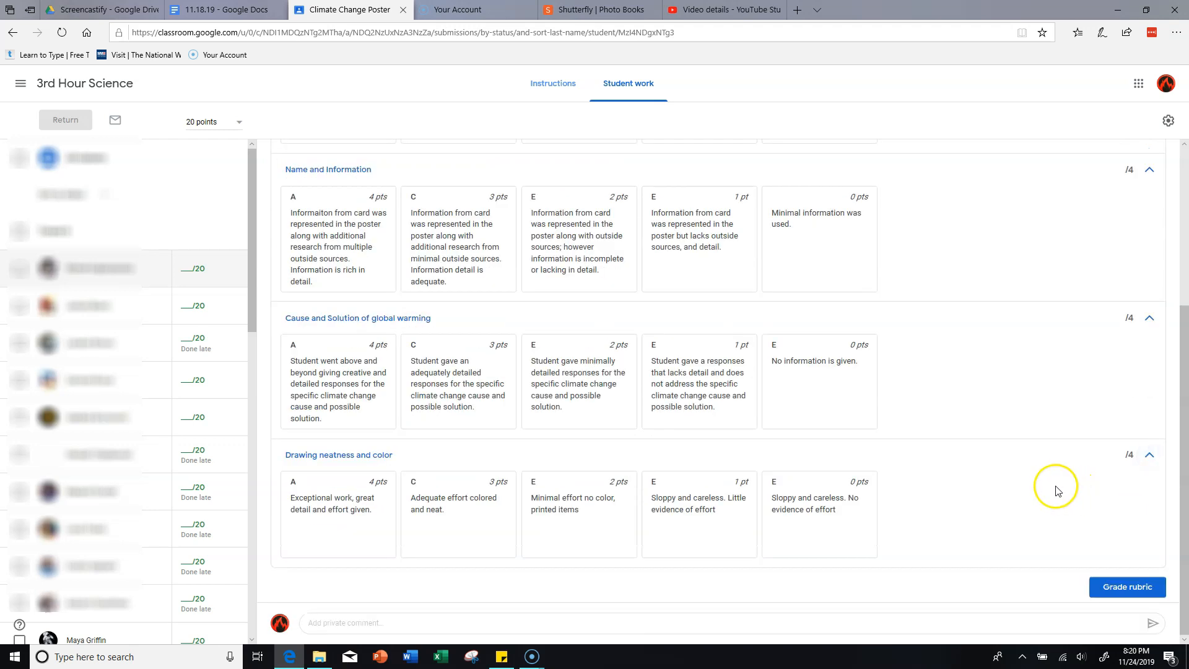
click(1125, 588)
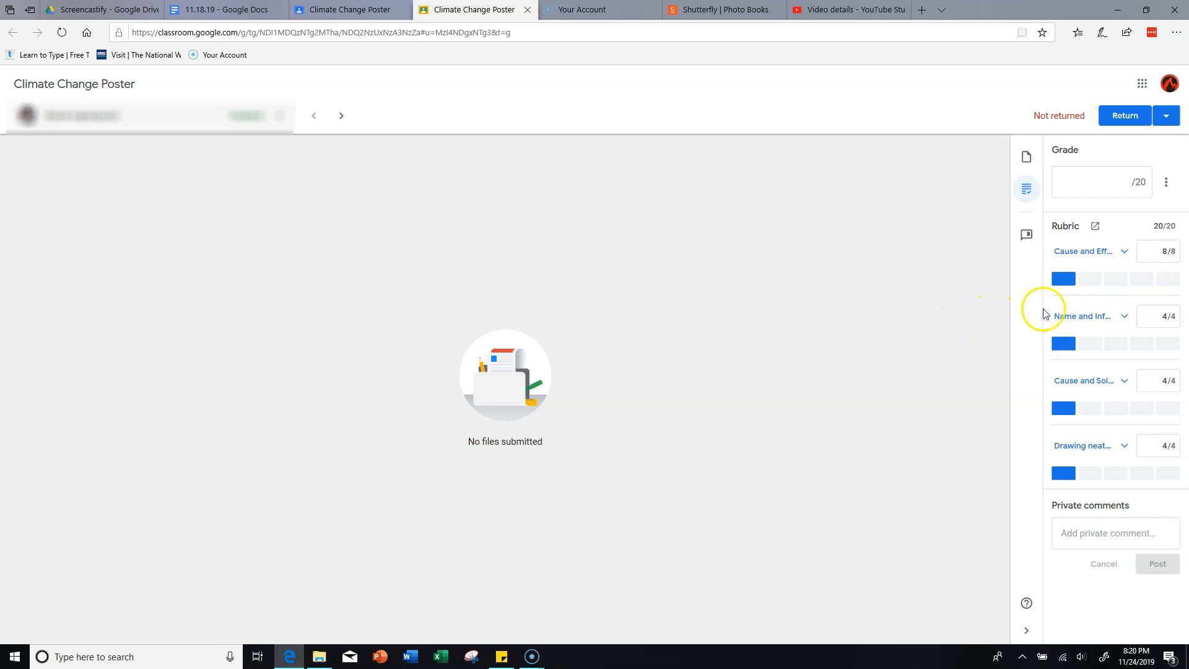
Try the 0-point and 7-point levels for Cause and Effect and reselect the 8-point level A
click(1164, 279)
click(1089, 279)
click(1060, 282)
Expand the Cause and Effect criterion to read its level descriptions and collapse it again
click(1122, 252)
scroll(1124, 337, down, 3)
scroll(1122, 320, up, 2)
scroll(1122, 320, up, 1)
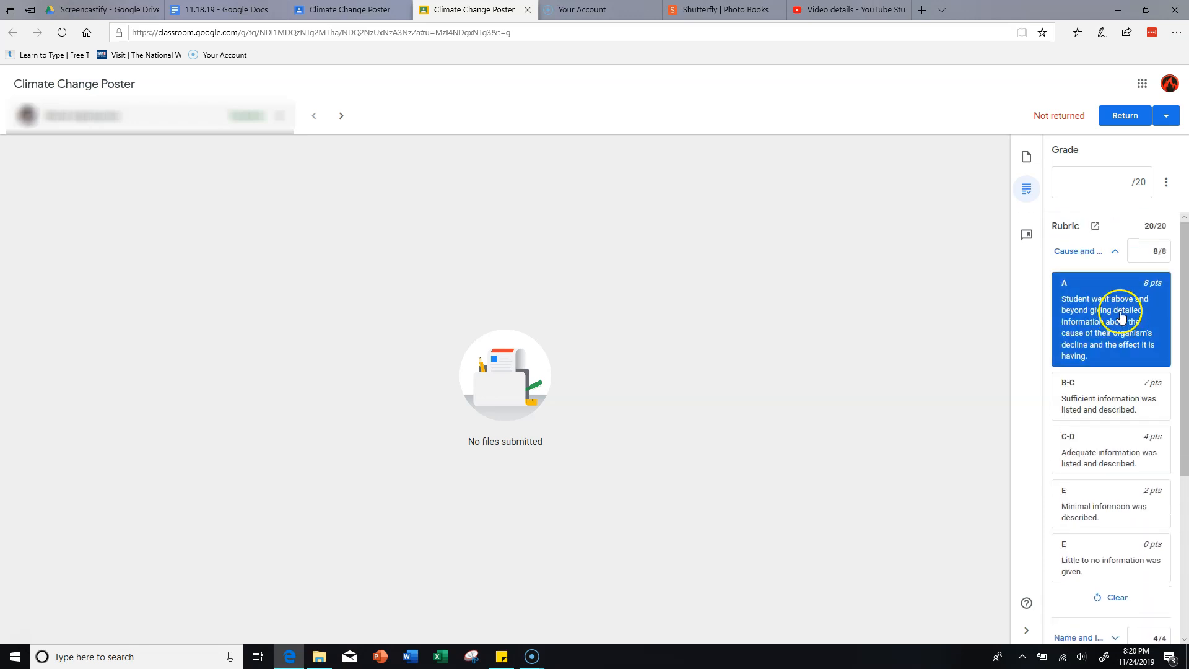
scroll(1127, 314, down, 1)
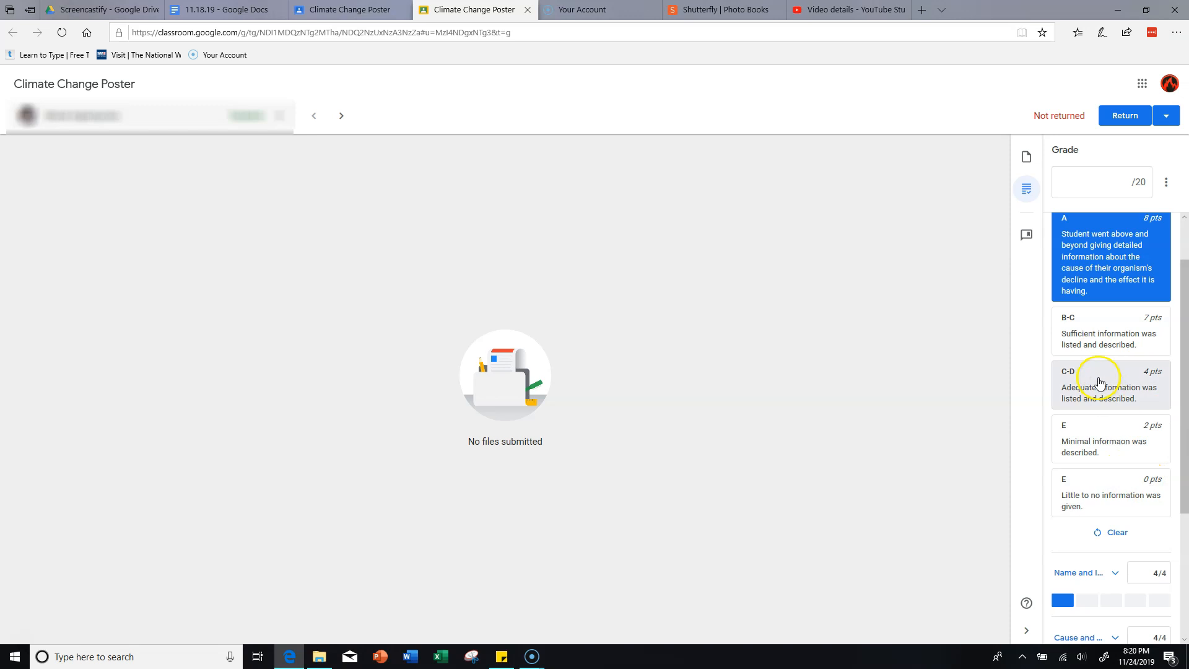
scroll(1101, 347, up, 1)
click(1117, 253)
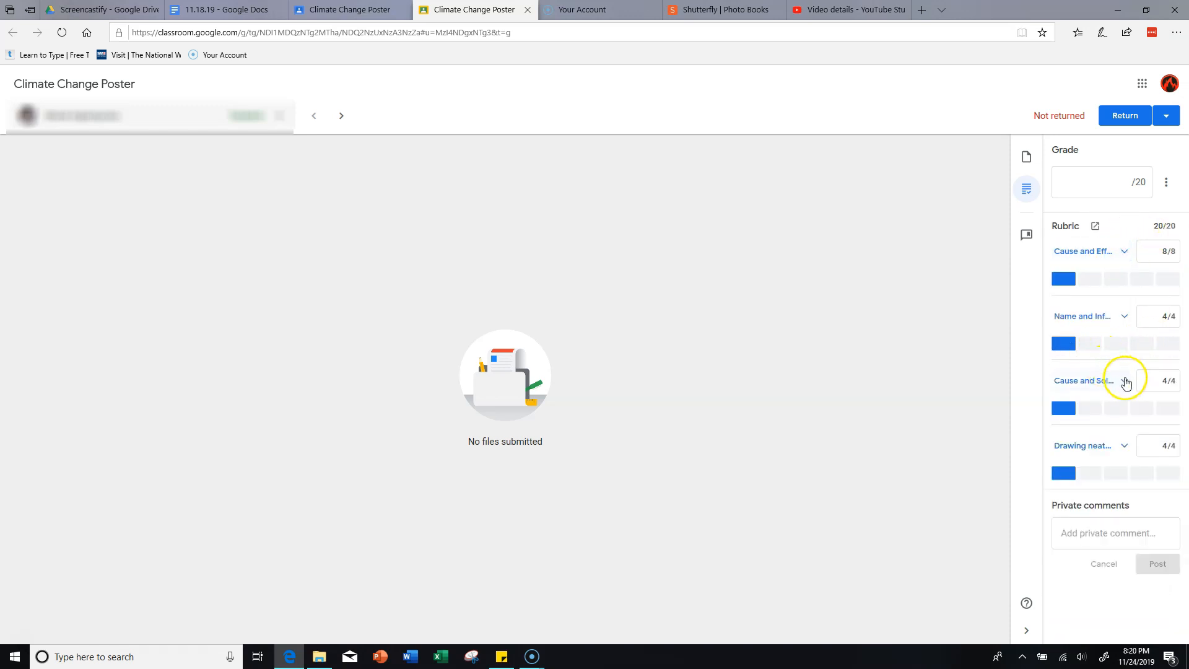
Copy the "Great Job!" comment from the comment bank to the clipboard and return to the rubric grading view
click(1127, 539)
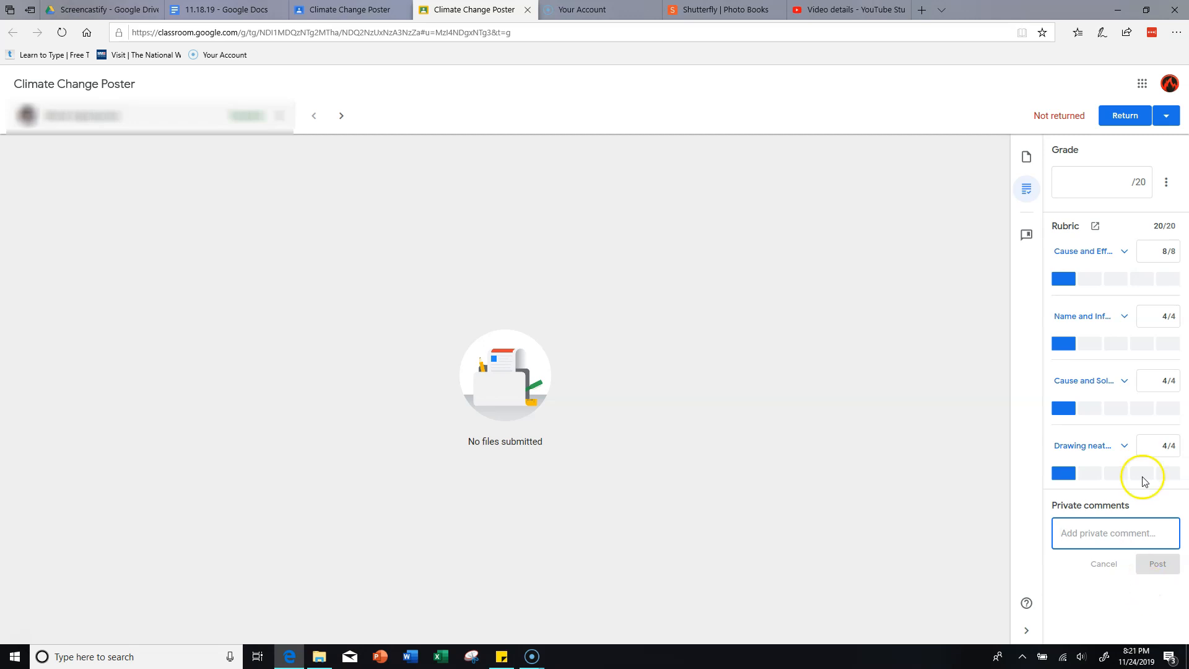
click(1026, 234)
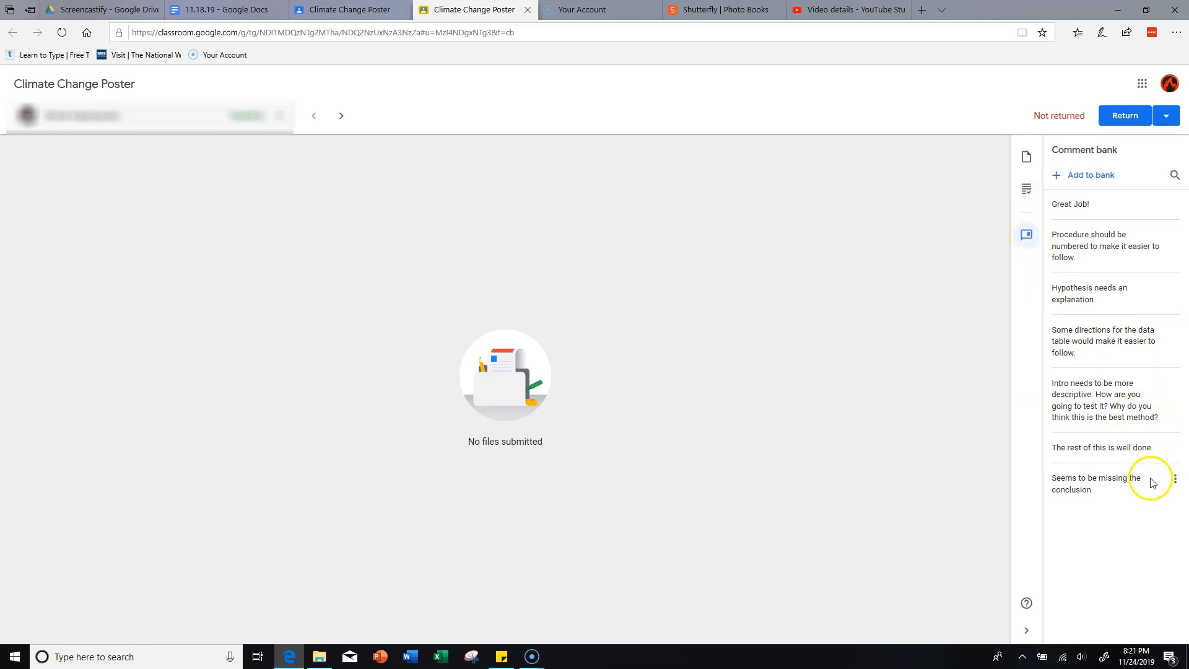
click(1173, 208)
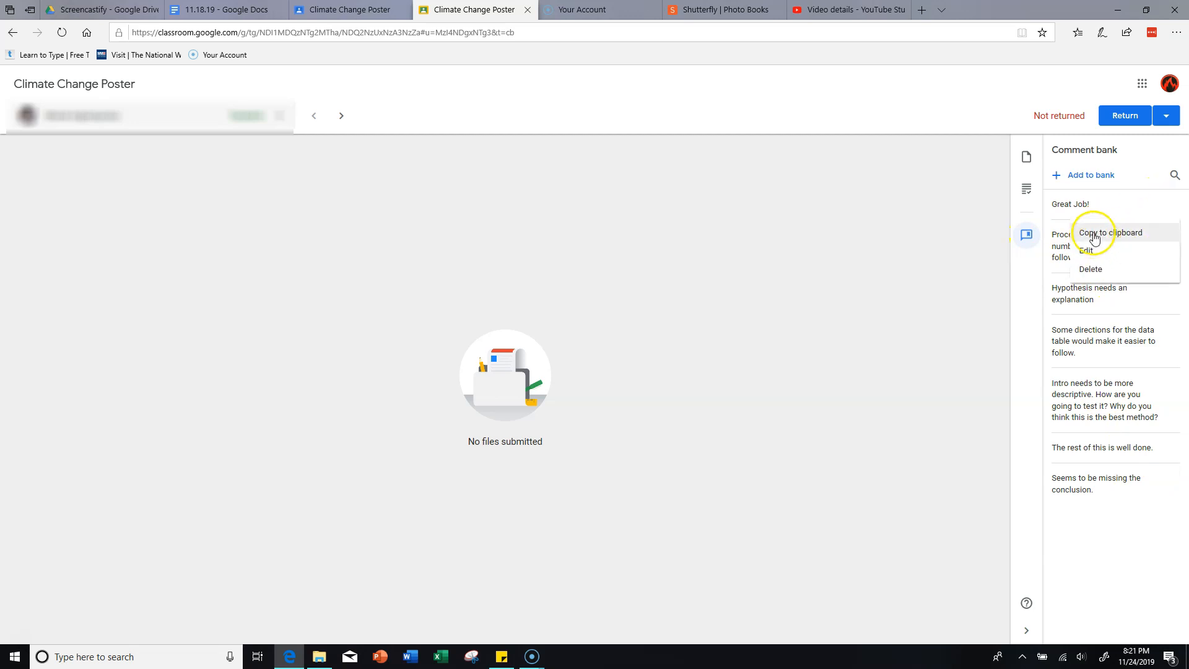
click(1121, 234)
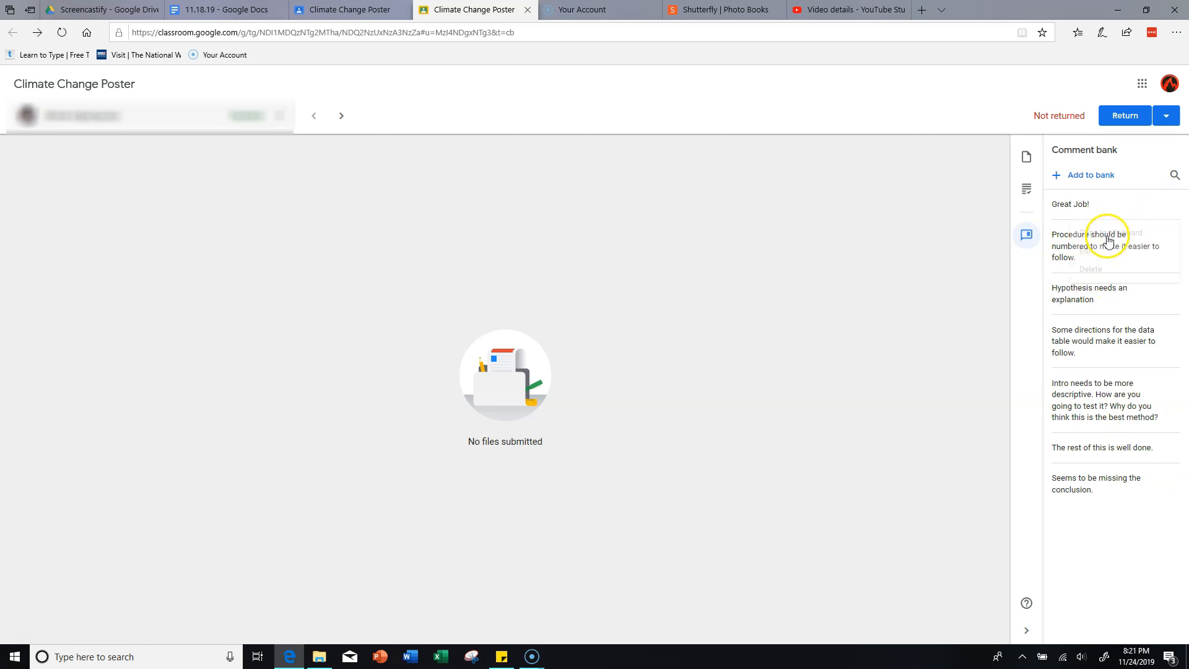
click(1027, 195)
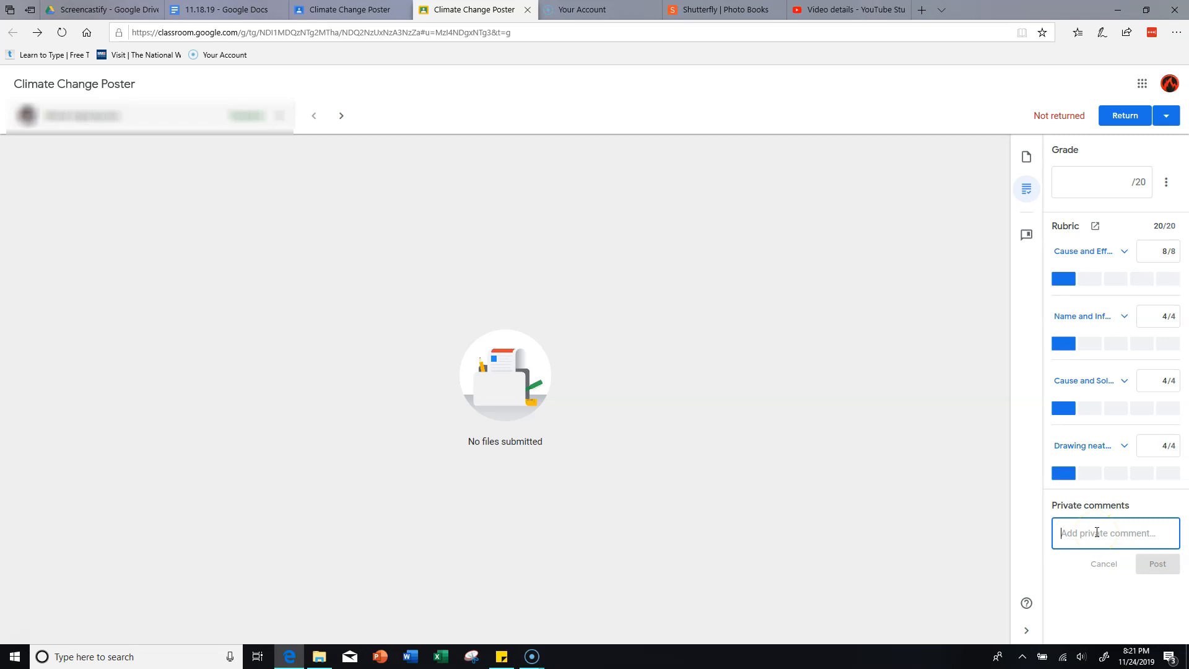
Add a new comment reading "Test Comment" to the comment bank
click(1026, 235)
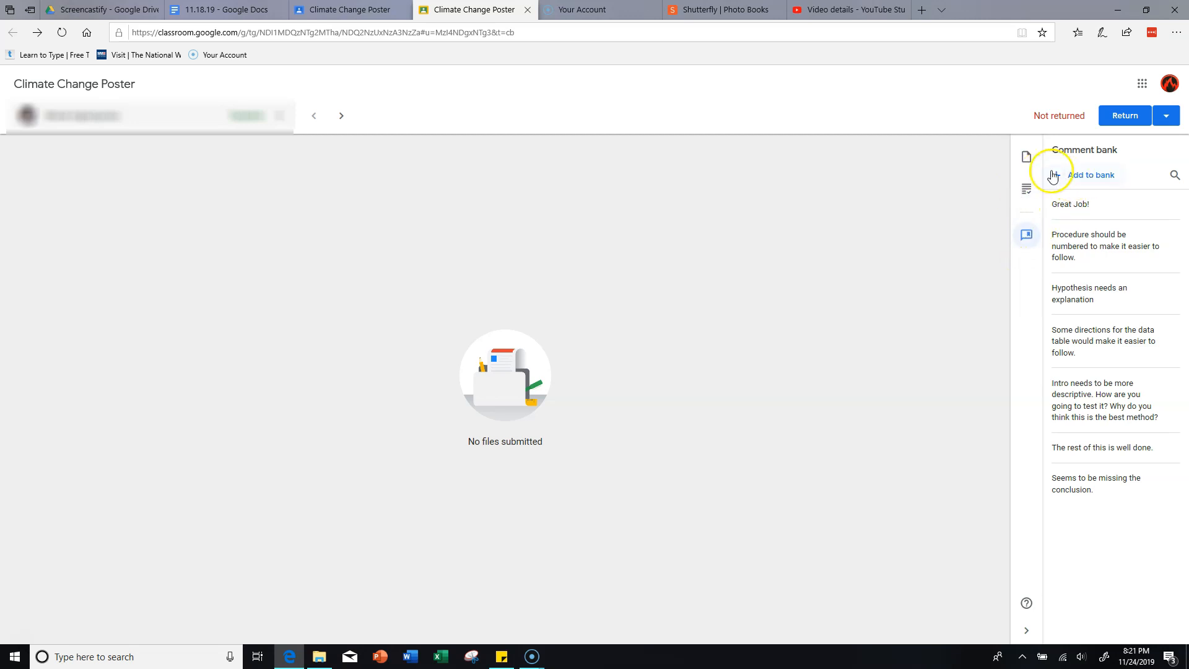
click(1080, 176)
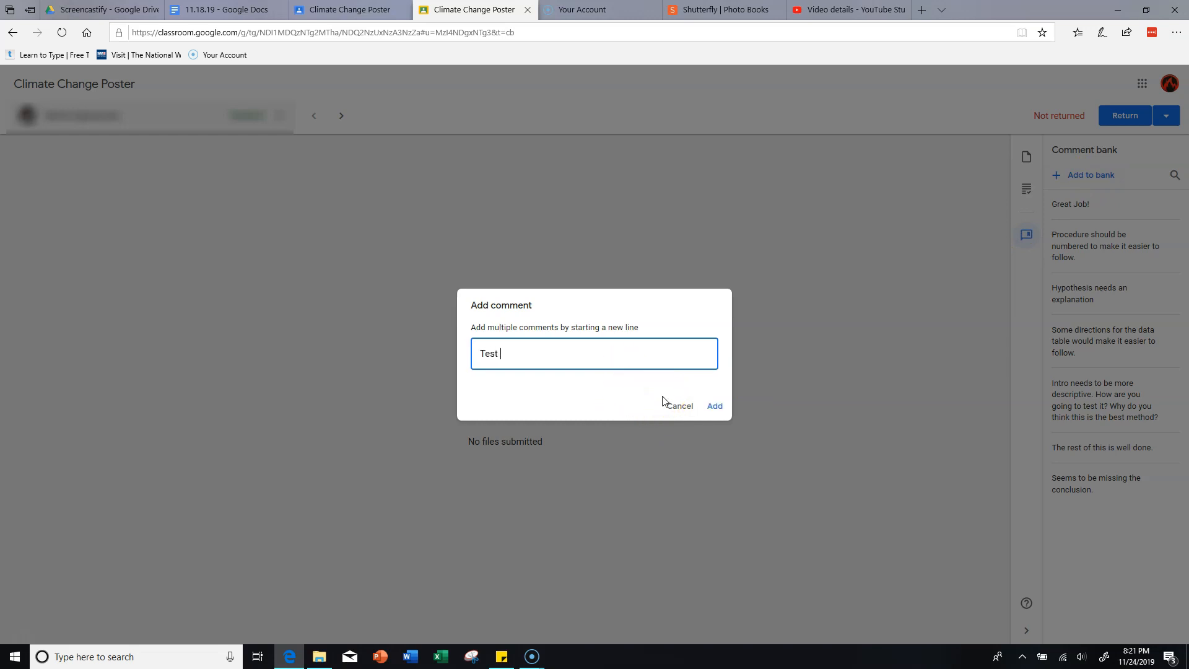
click(713, 406)
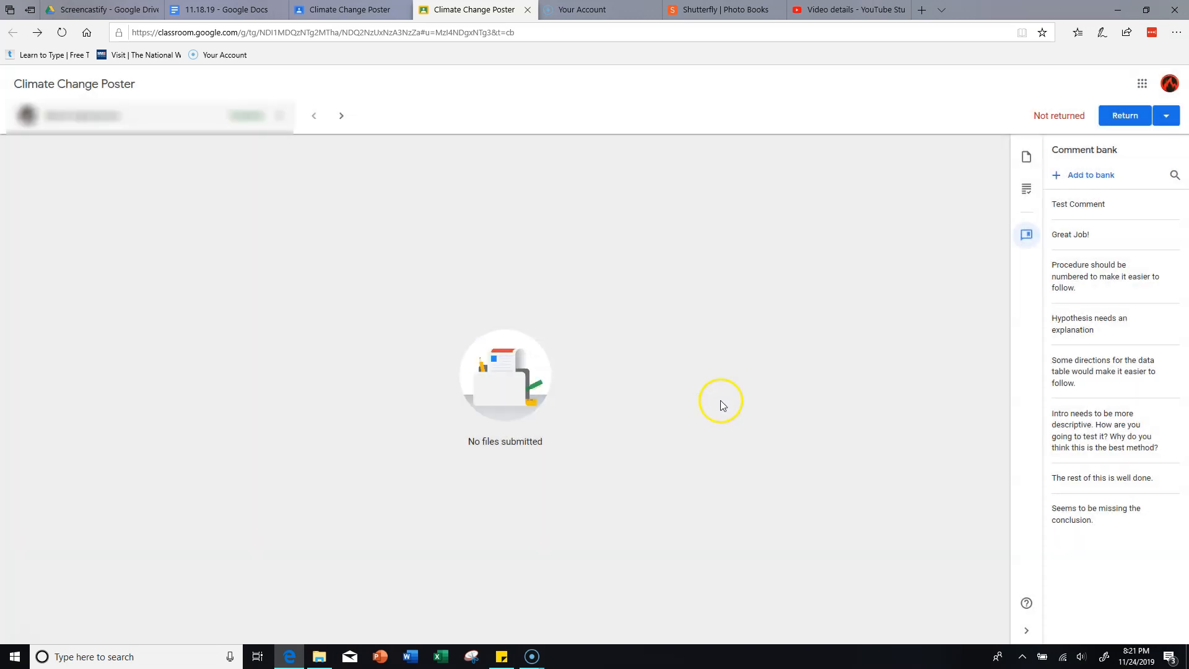
Copy "Test Comment" from the comment bank to the clipboard and return to the rubric grading view
click(1170, 205)
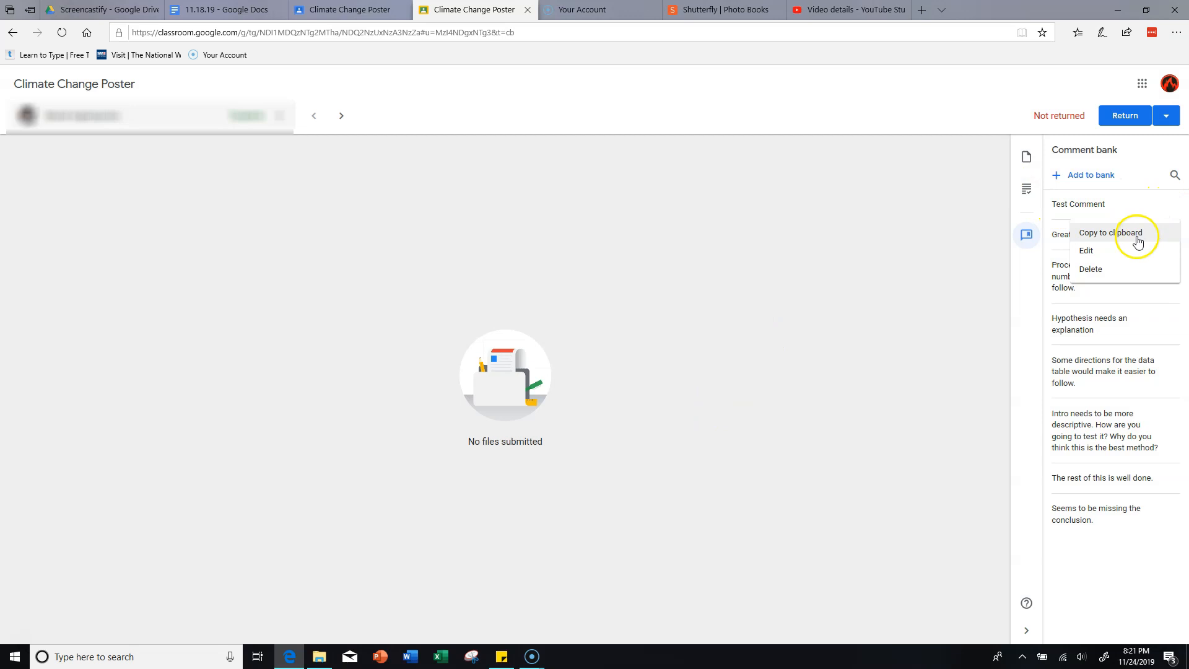
click(1135, 240)
click(1026, 189)
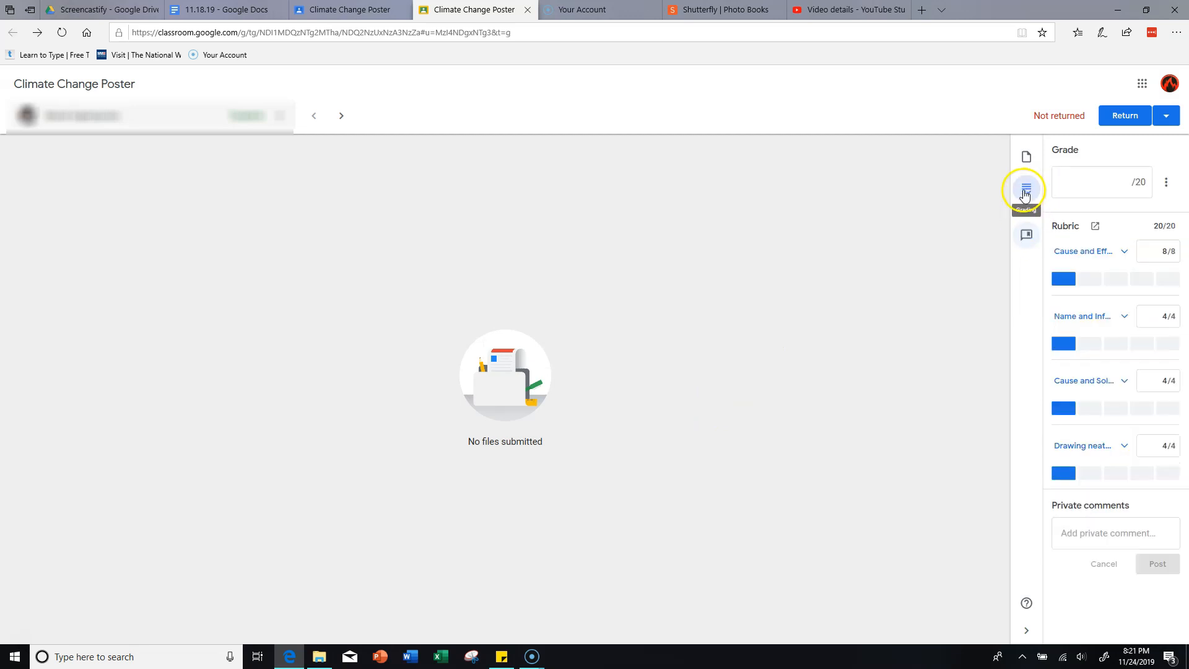
Place the cursor in the private comment box, reopen the comment bank and return to the rubric grading view
right_click(1087, 541)
click(1069, 535)
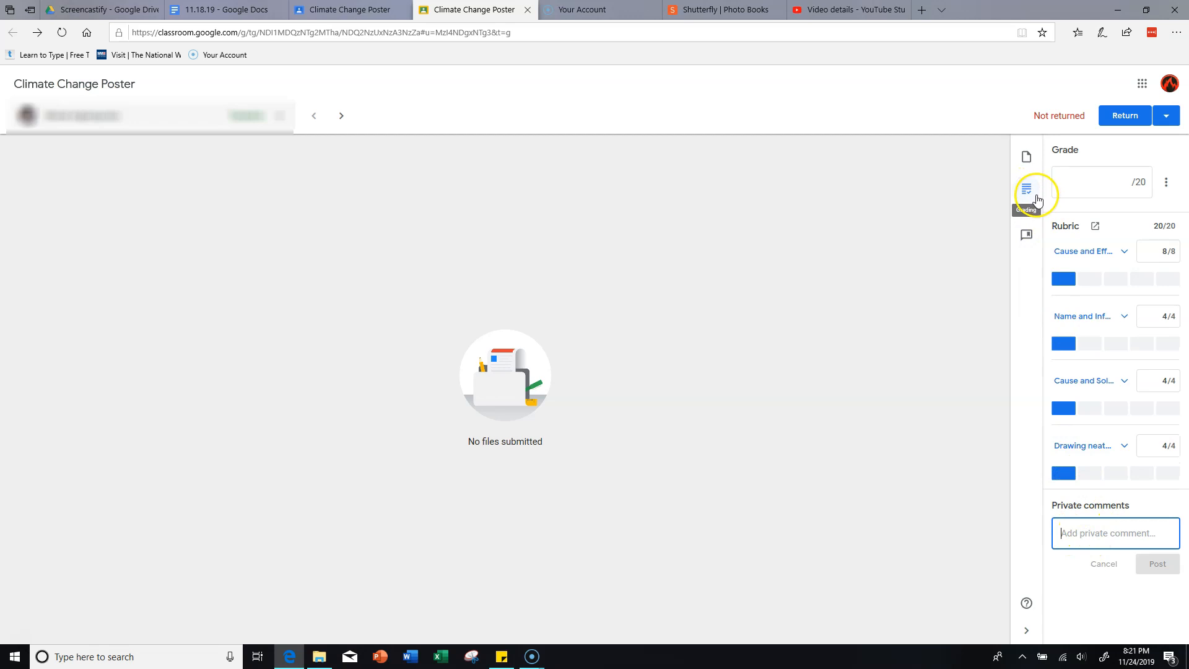
click(1025, 237)
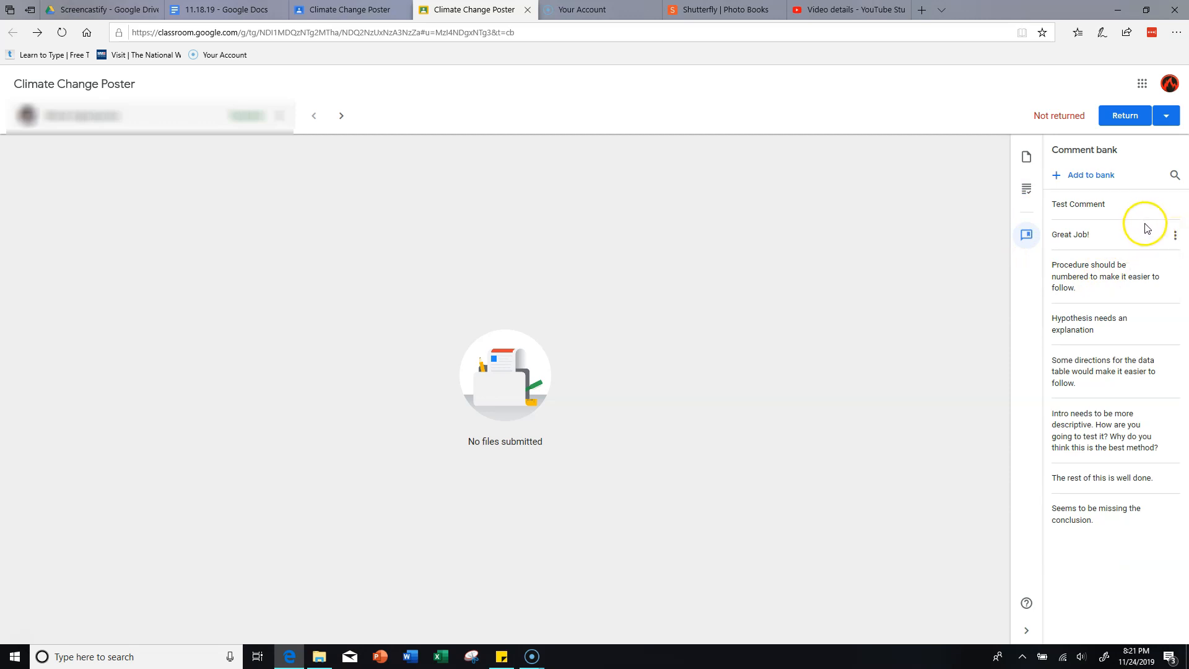
click(1029, 195)
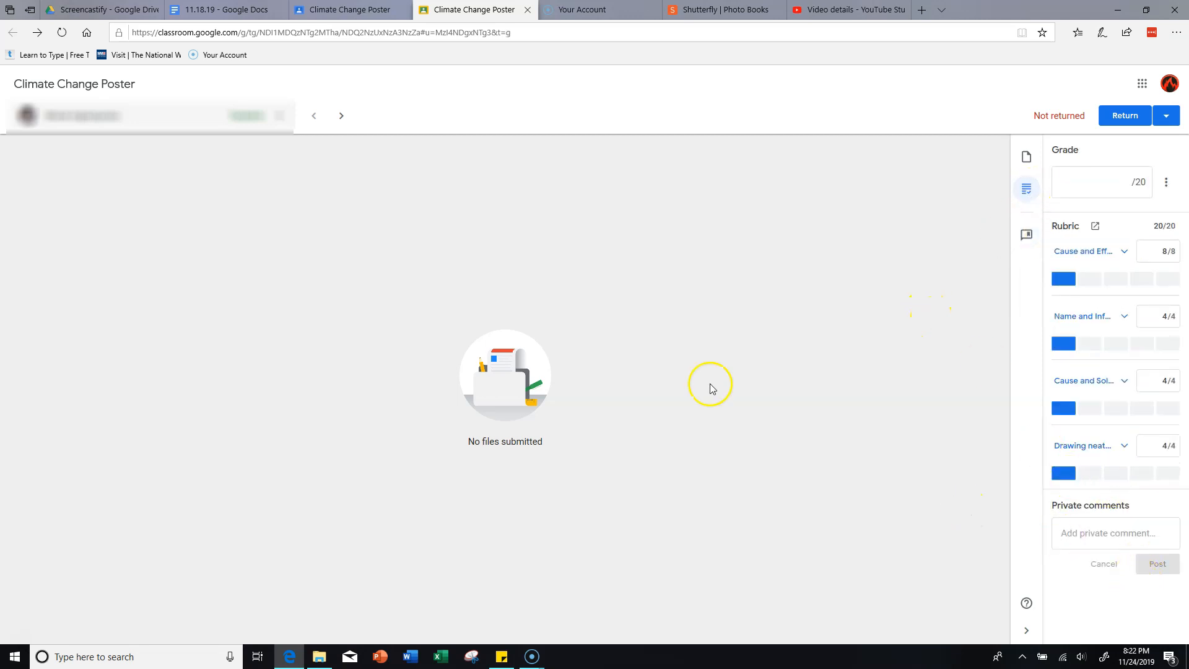
View the next student's rubric grading for the Climate Change Poster and return to the previous student
click(338, 117)
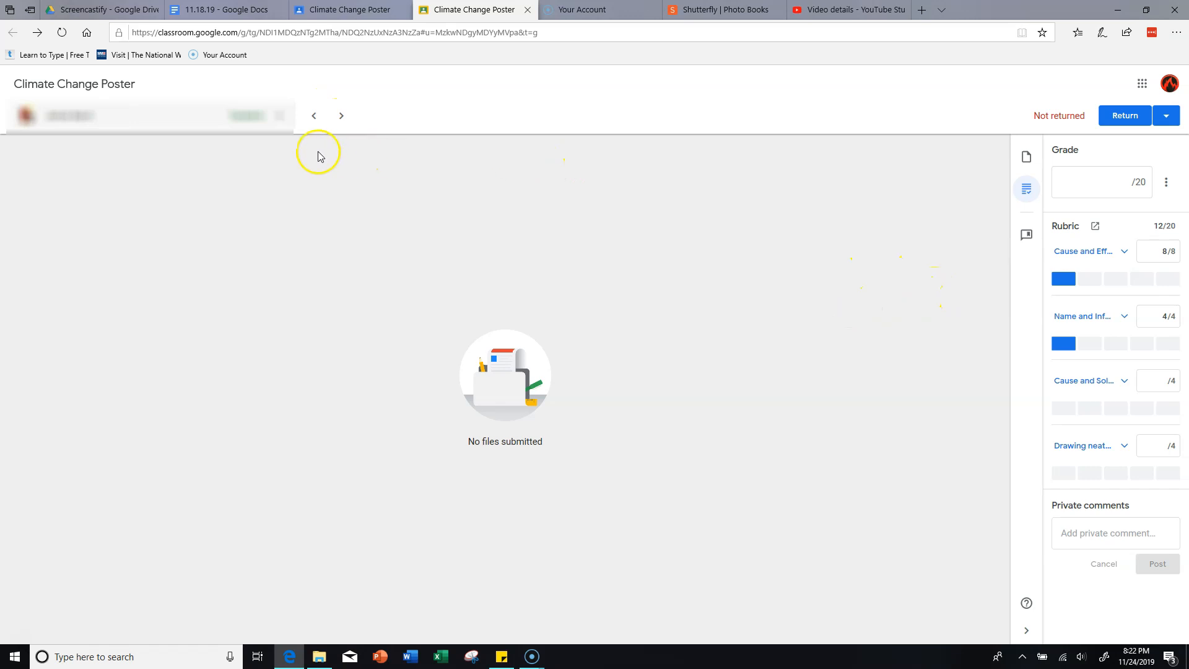
click(315, 117)
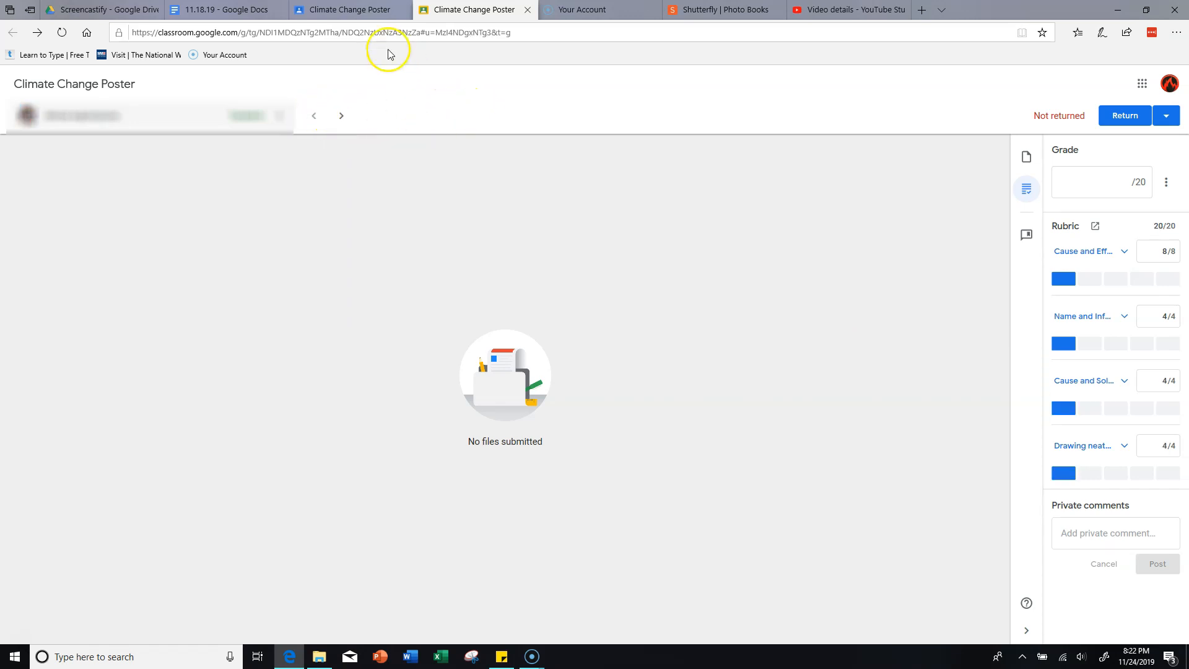
Leave the grading view and go through the assignment's instructions to the Classwork page of 3rd Hour Science
click(359, 7)
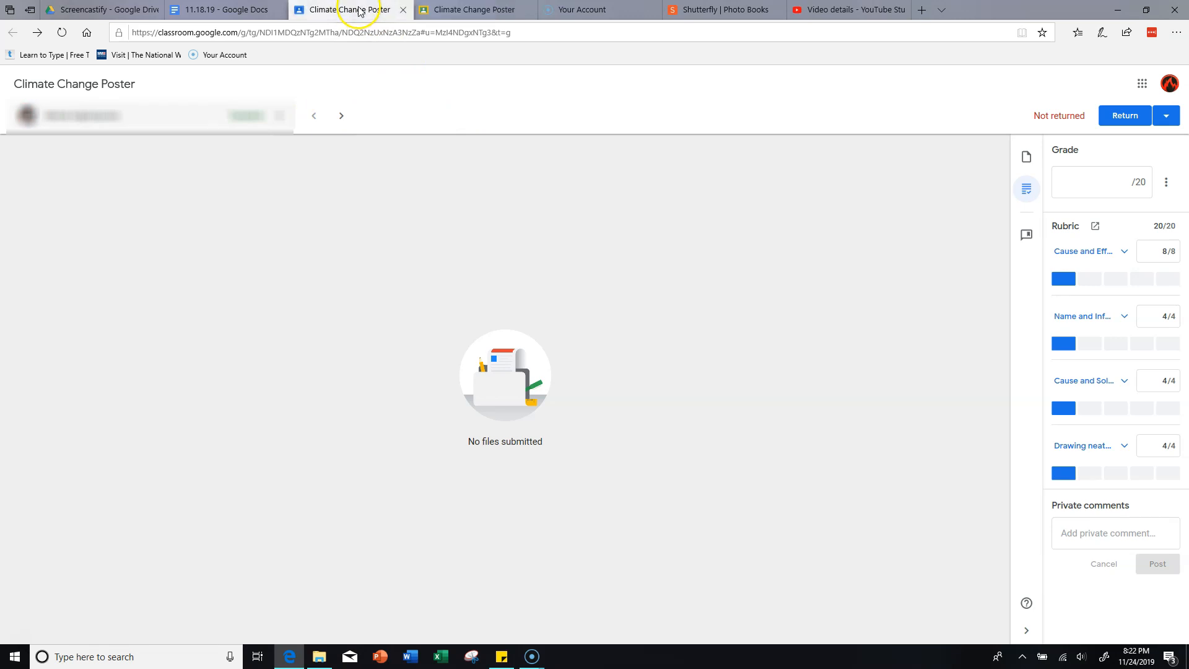
scroll(569, 345, up, 4)
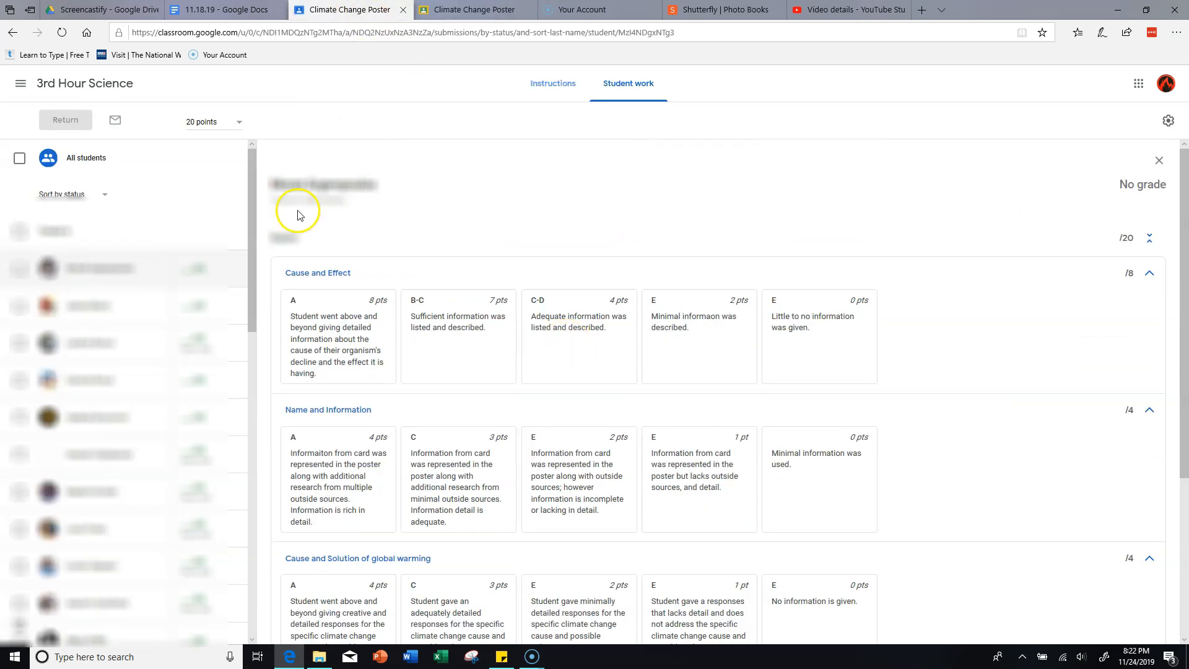
click(551, 84)
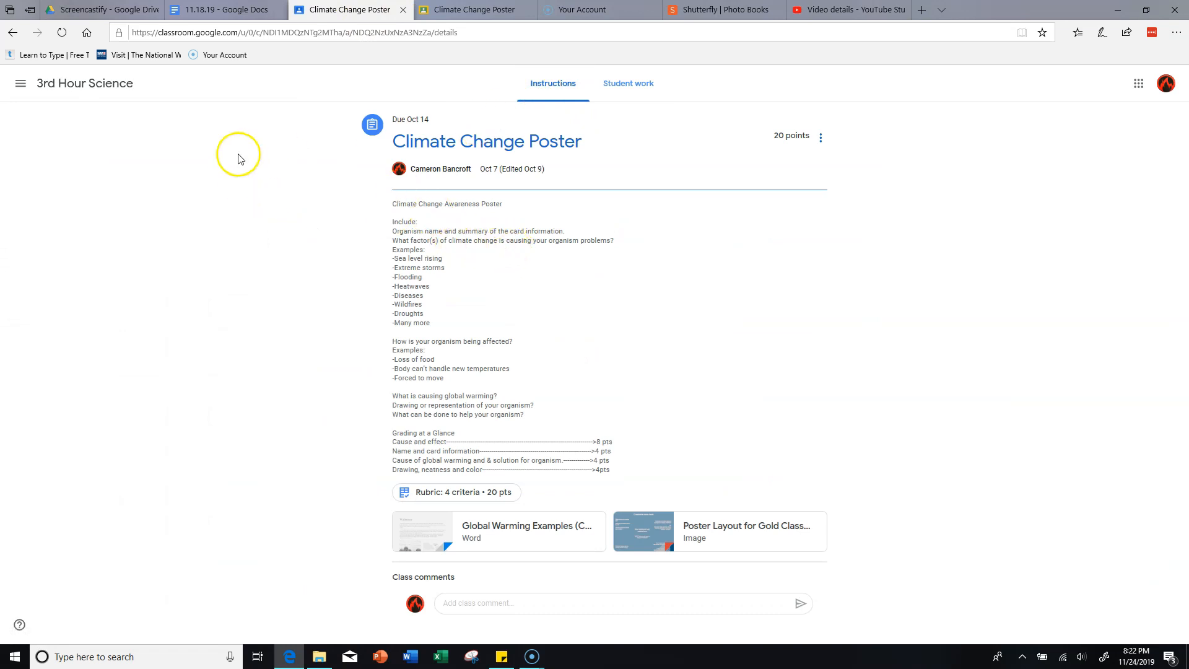
click(80, 89)
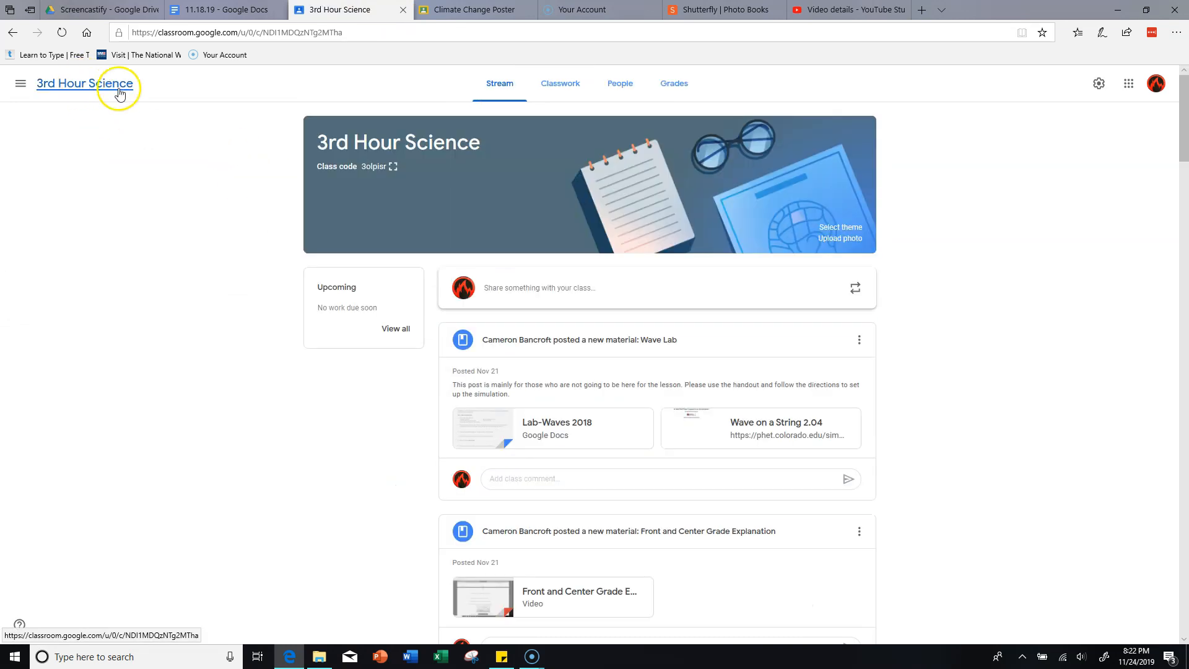
click(568, 99)
scroll(682, 284, up, 20)
Create a new assignment titled "Example", leaving its instructions empty
click(406, 125)
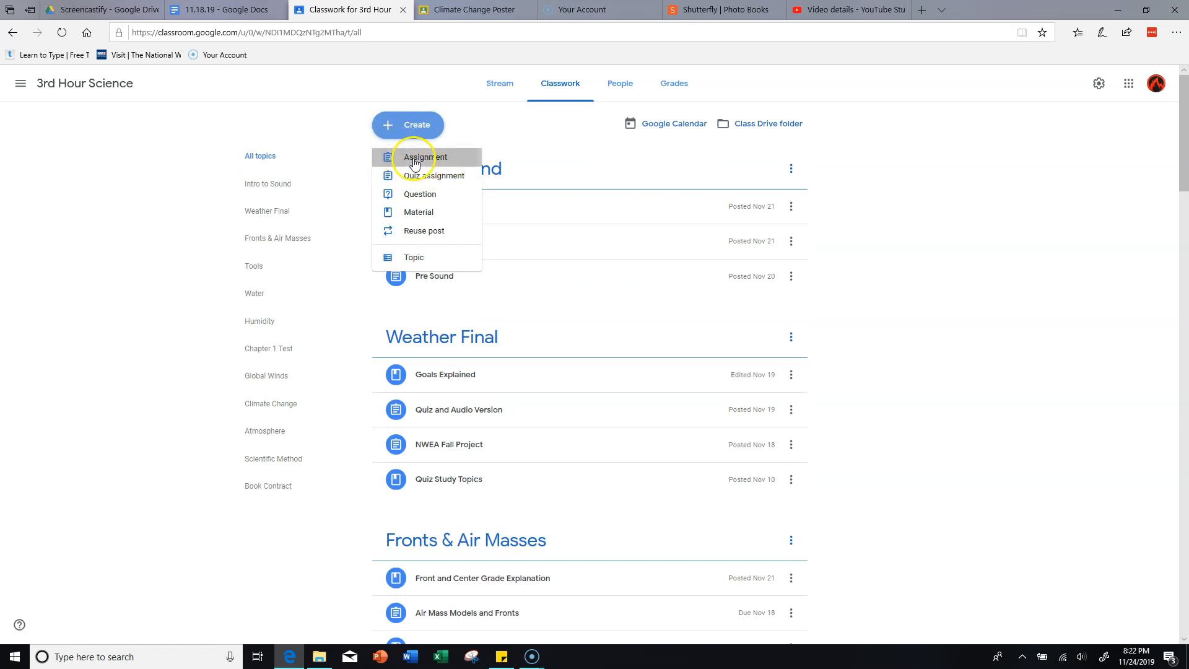
click(397, 159)
text(Example)
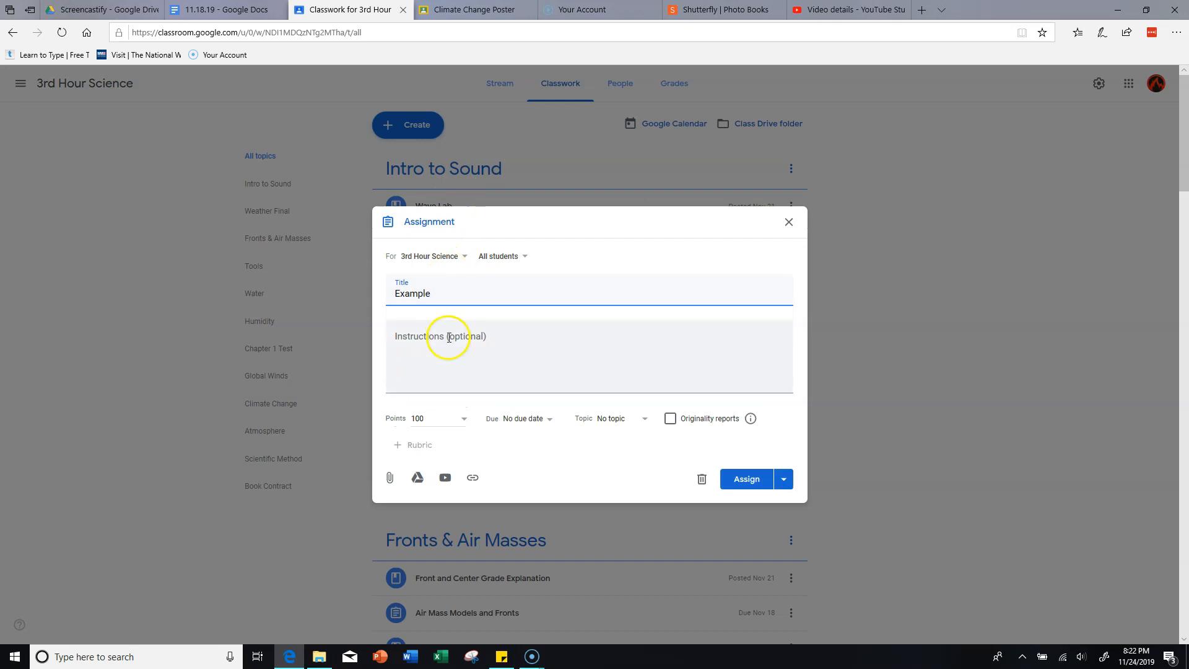
click(450, 341)
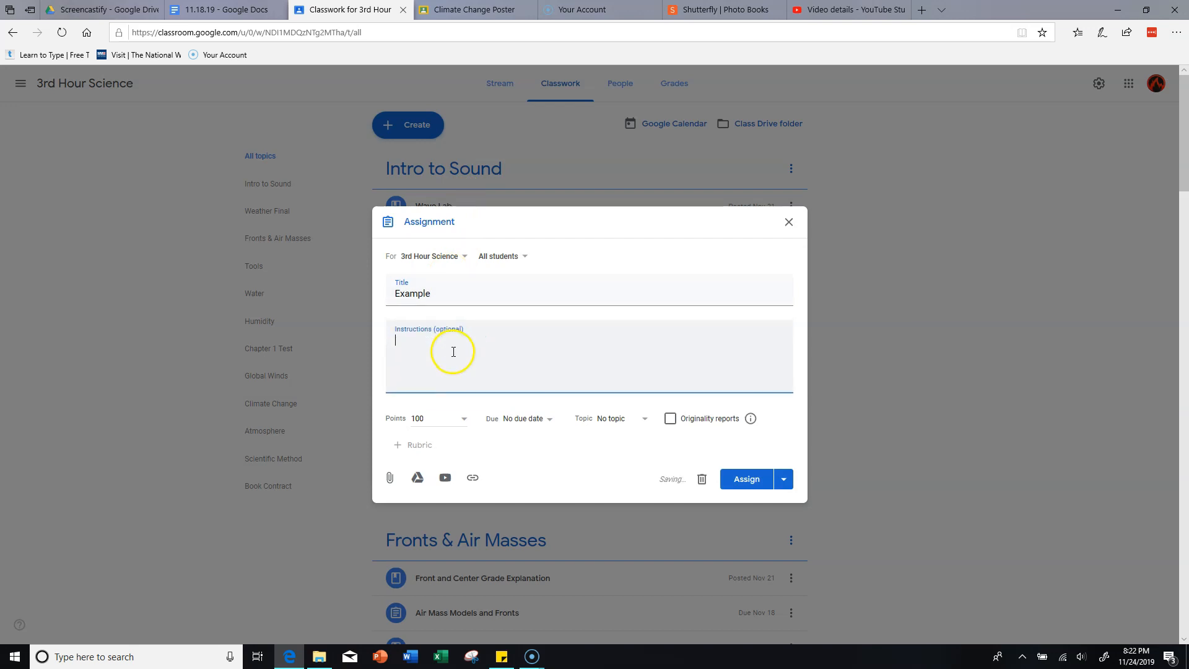
Set the Example assignment's points to 20
click(461, 418)
click(461, 444)
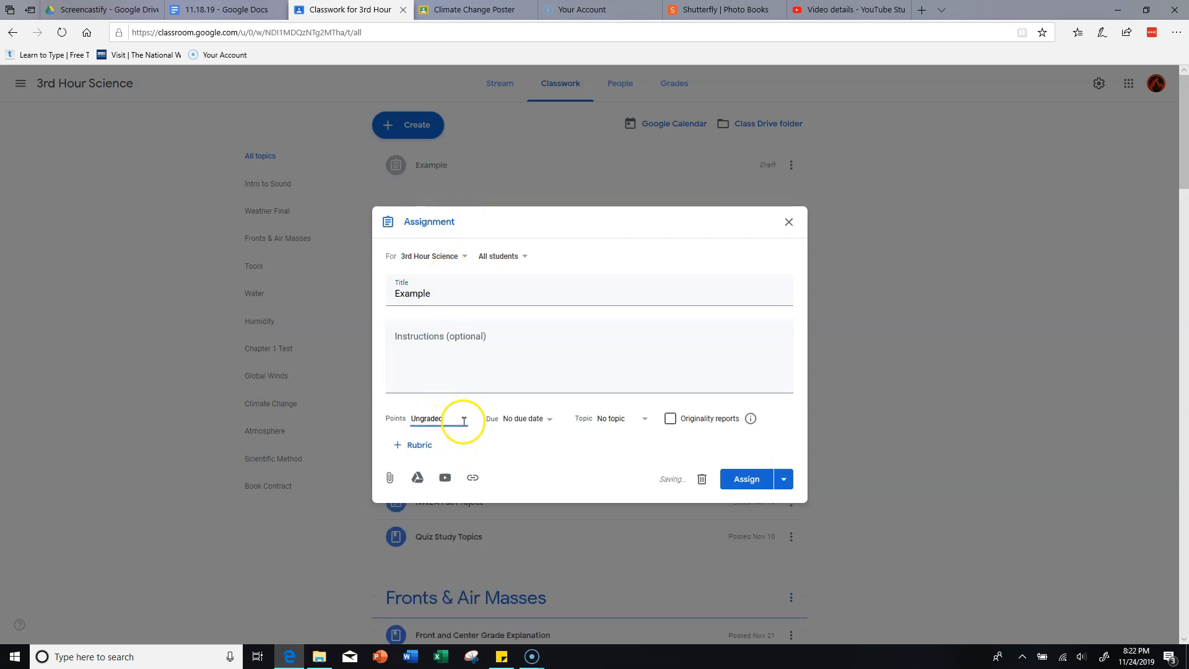
double_click(426, 423)
text(20)
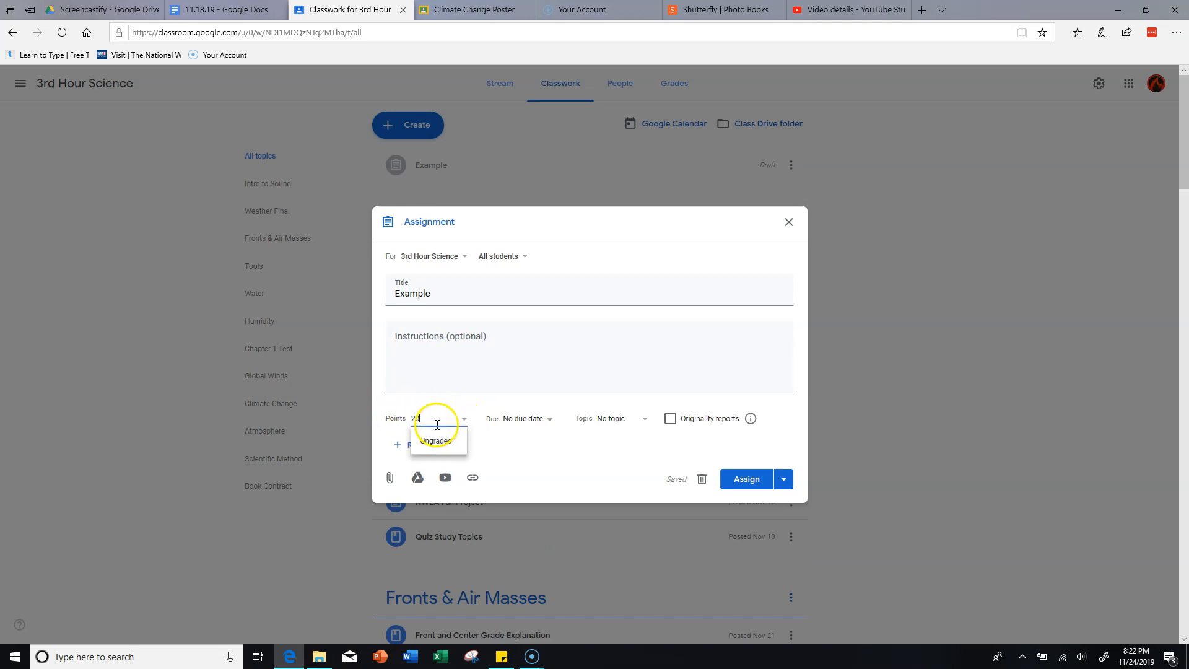
click(526, 441)
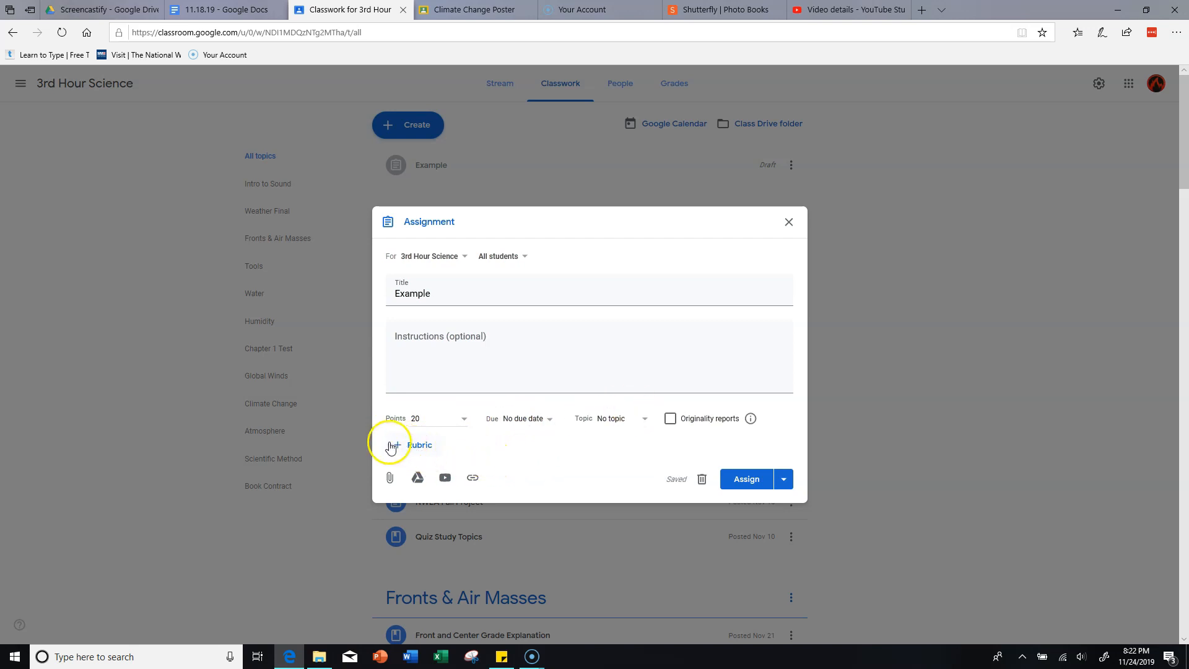
Start a rubric for the Example assignment, title its first criterion "Looks" and add two more levels to it
click(416, 447)
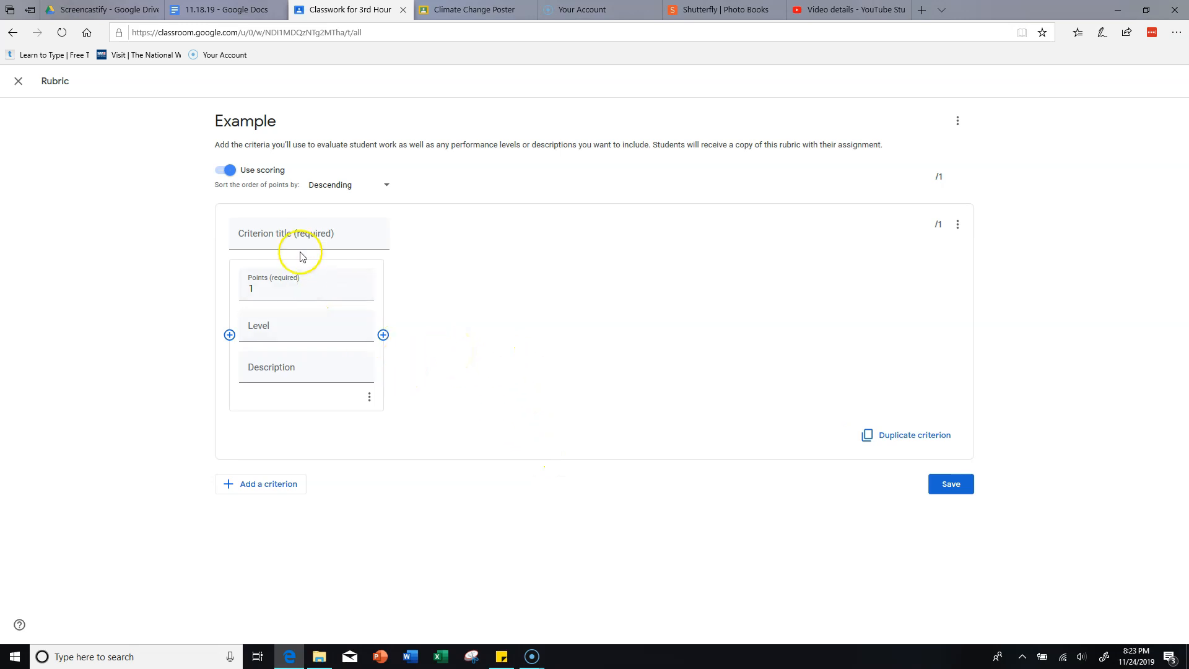
click(293, 235)
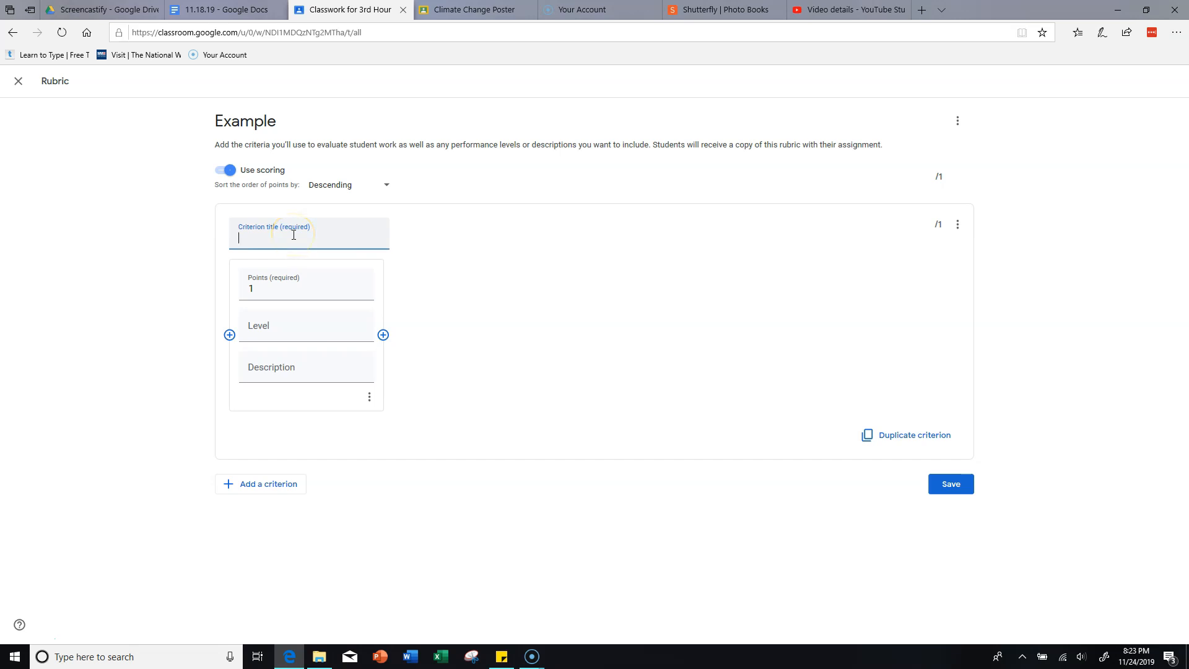
text(Looks)
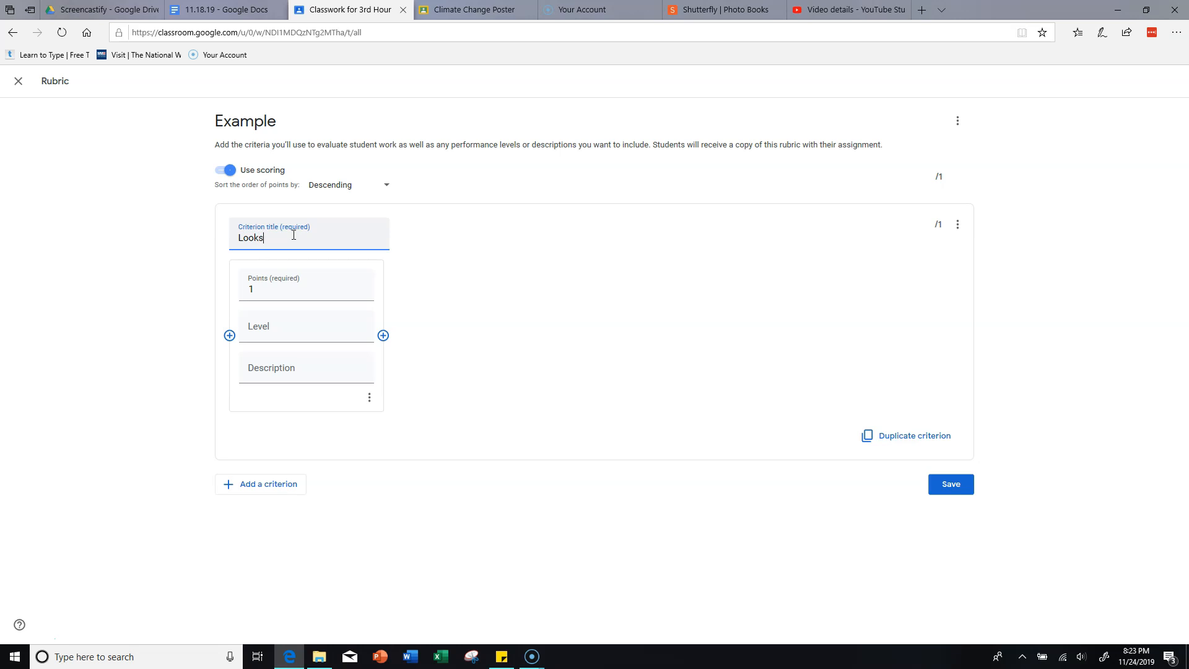
click(384, 335)
click(538, 336)
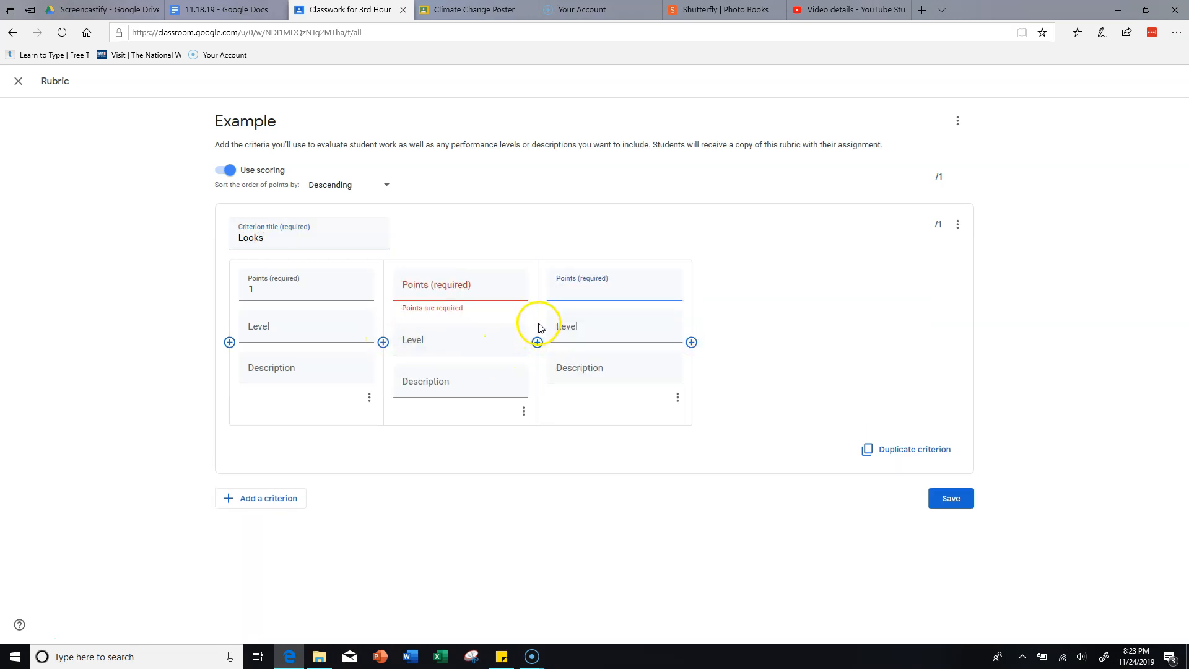
Name the three levels of the Looks criterion "Great", "Average" and "Bad", with "Great" on the 1-point level
click(300, 326)
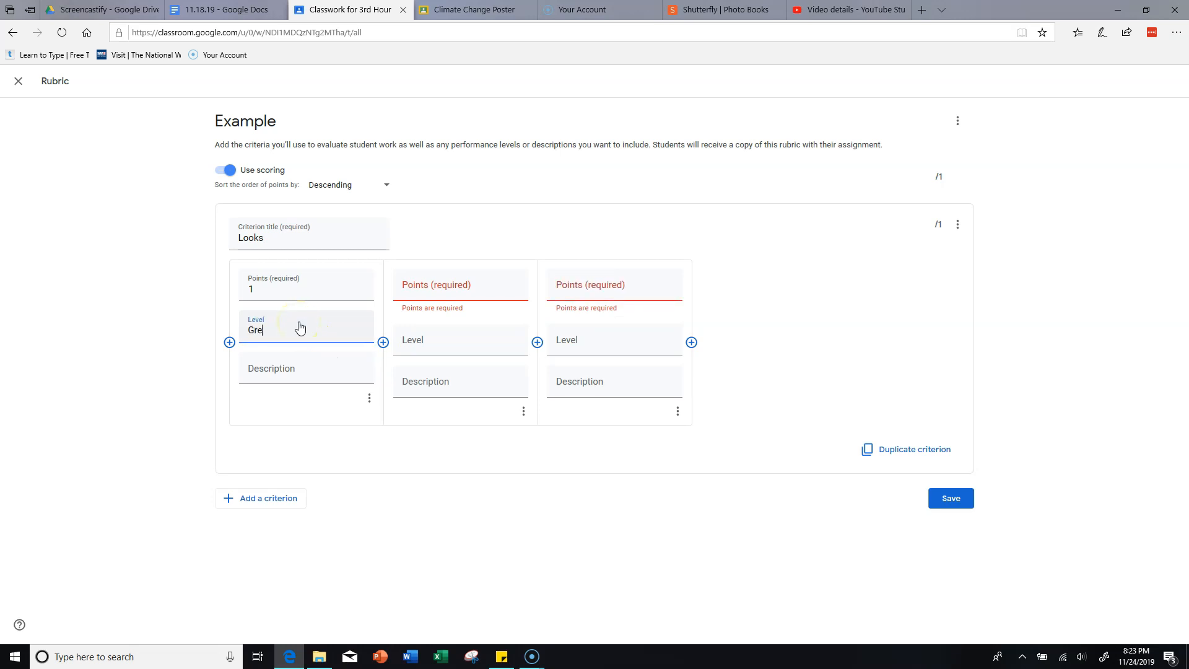
click(474, 352)
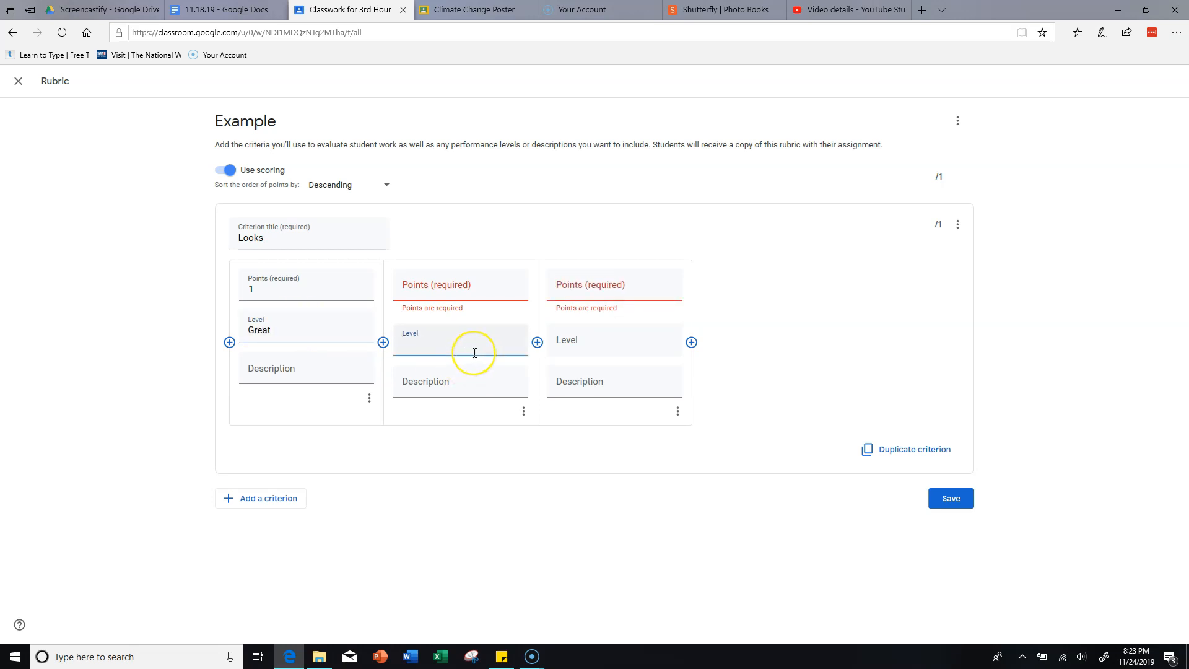
text(Average)
click(560, 342)
text(Bad)
click(712, 371)
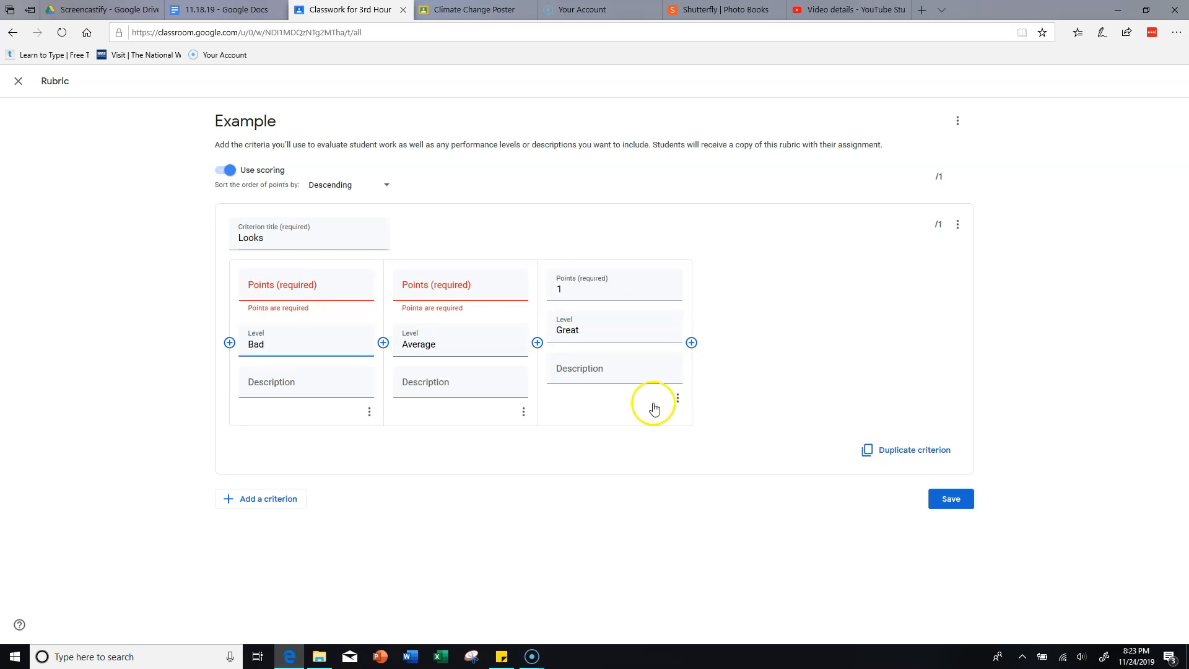
Set the Looks criterion's Bad level to 3 points and its Average level to 2 points
click(328, 291)
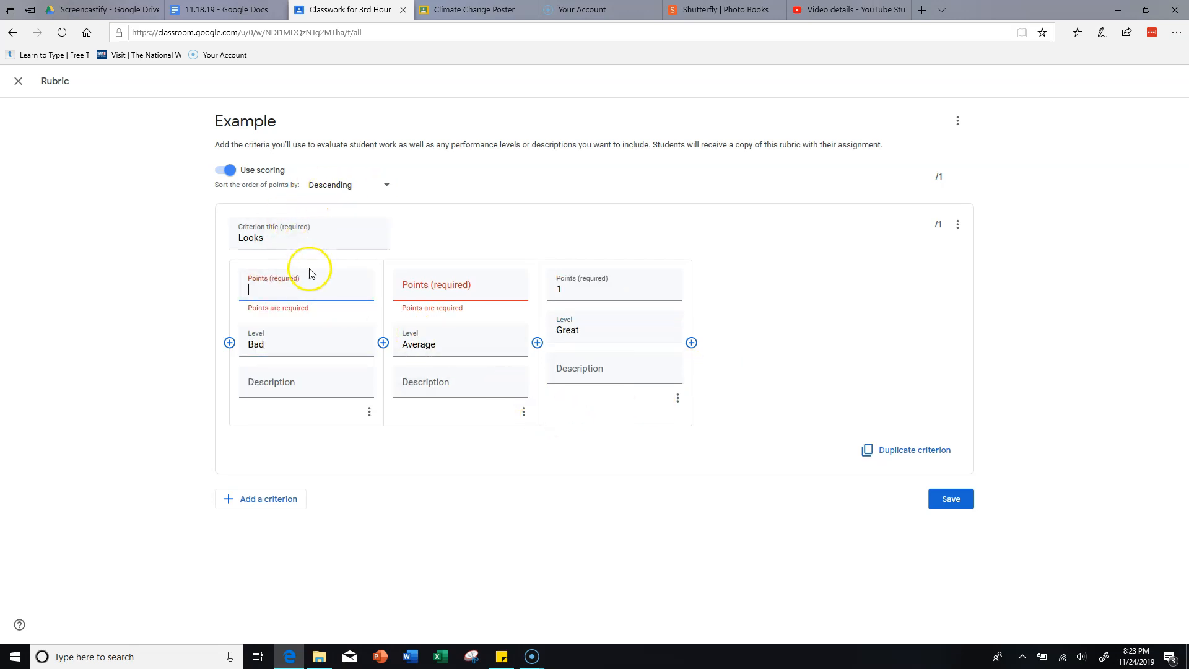
text(3)
click(419, 291)
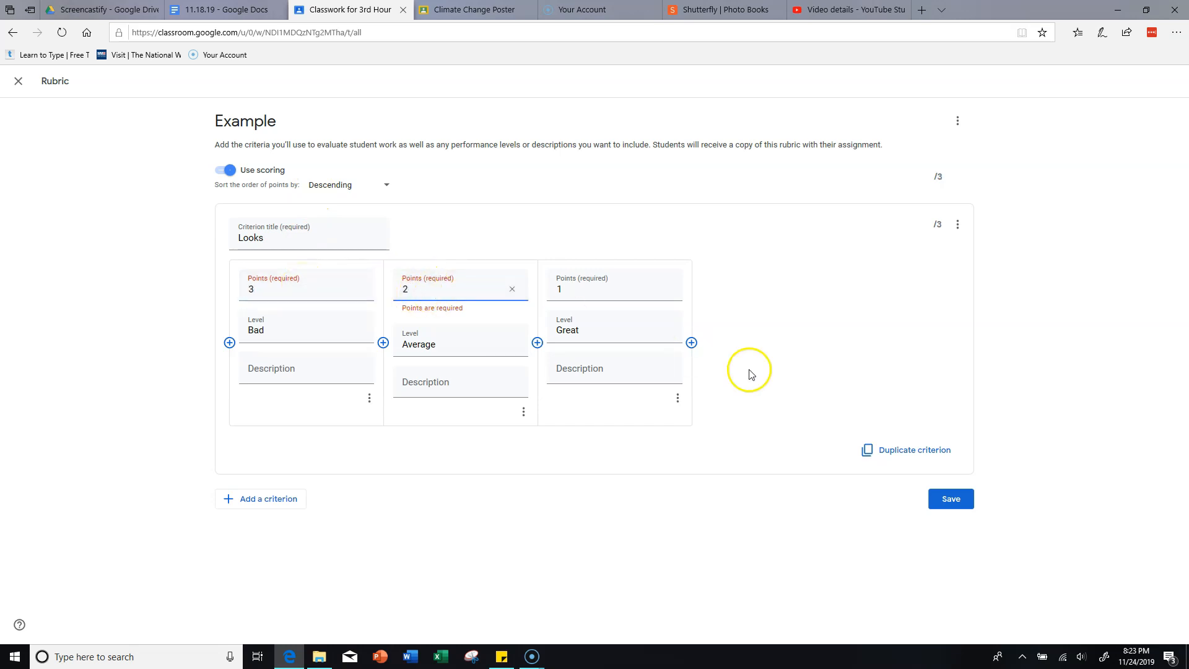
click(768, 383)
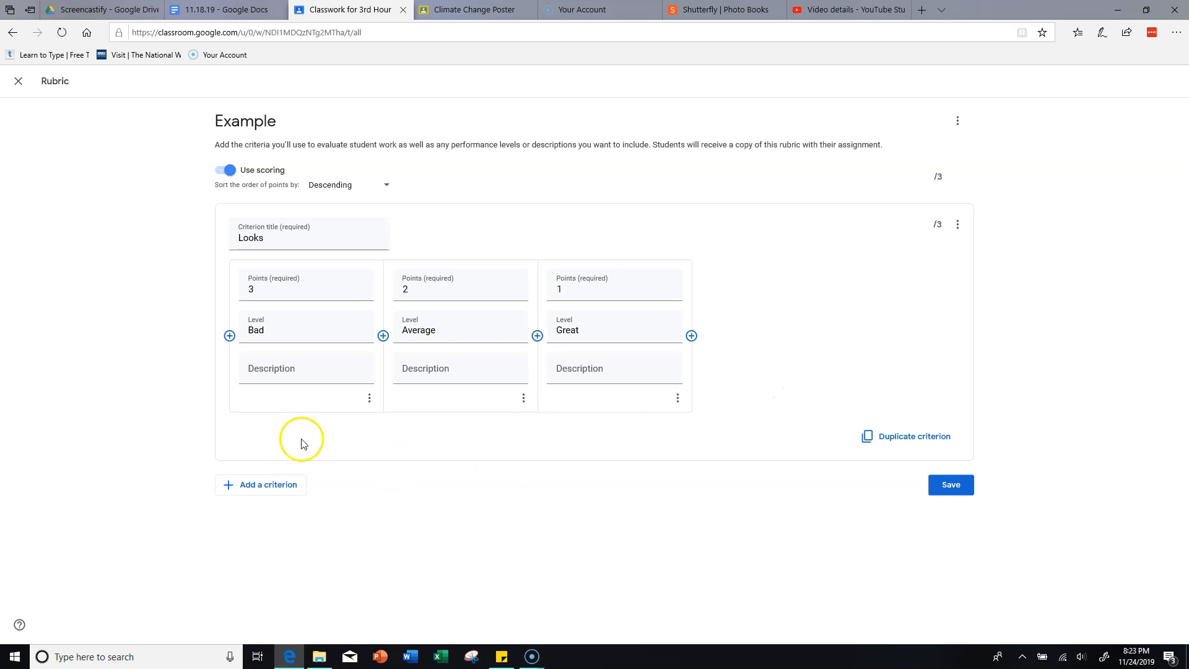
Rename the 3-point Looks level "Great" and the 1-point level "Bad", and describe the 3-point level as "Example"
click(260, 370)
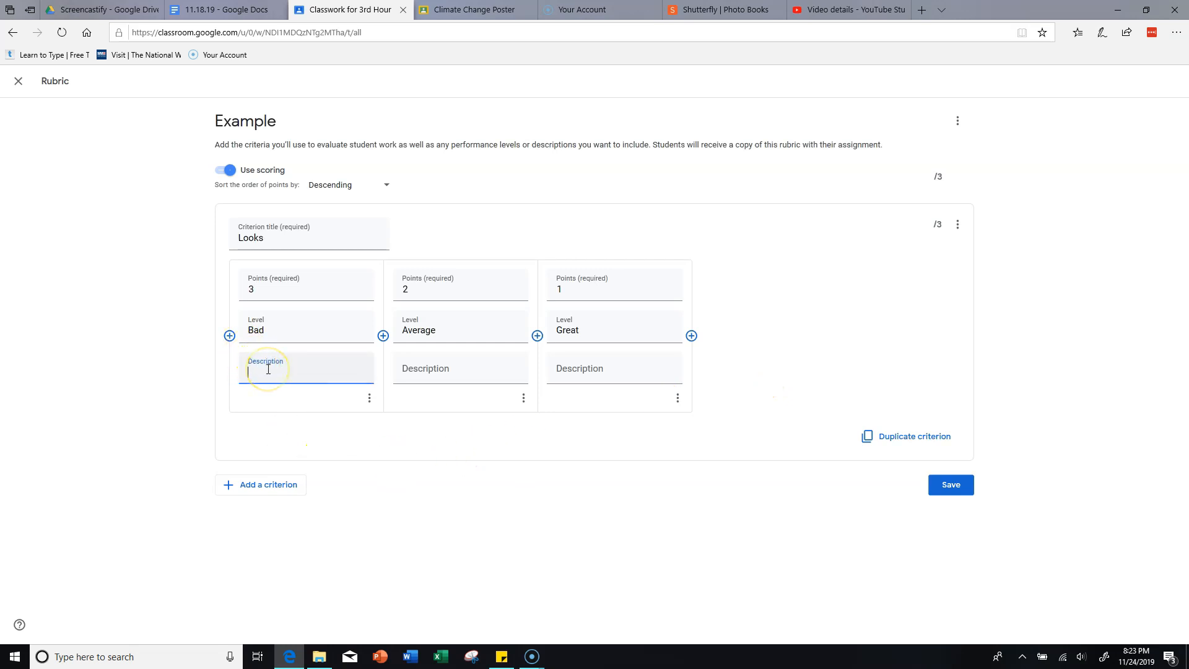
drag(265, 329, 237, 335)
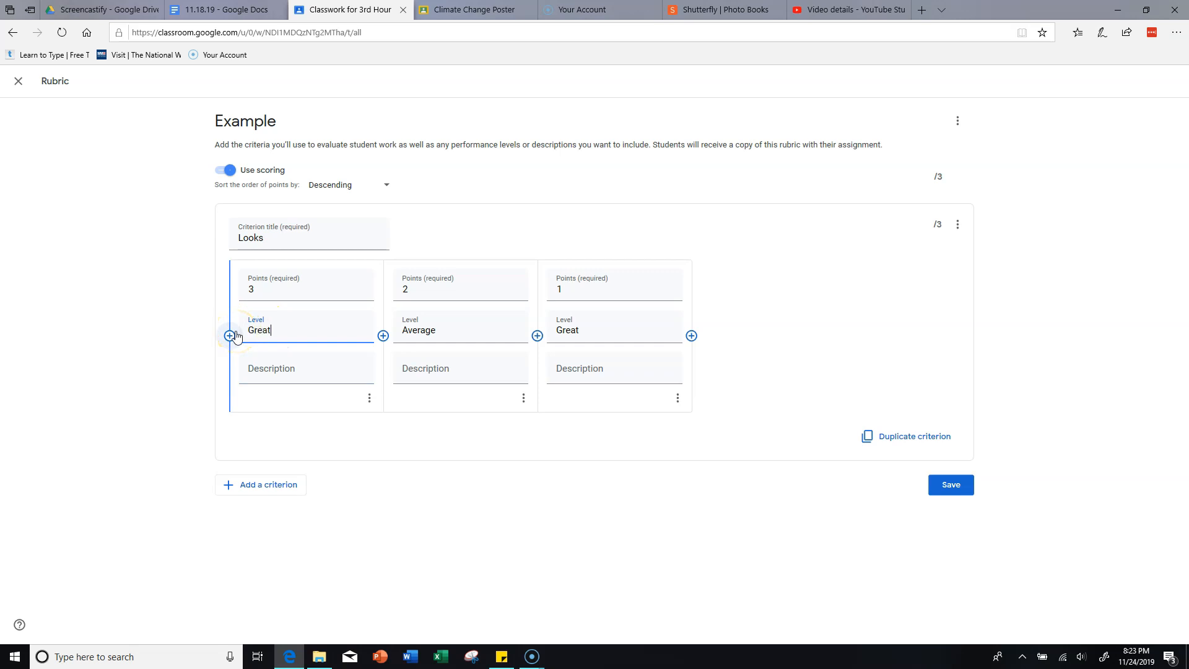
double_click(573, 330)
text(Bad)
click(320, 354)
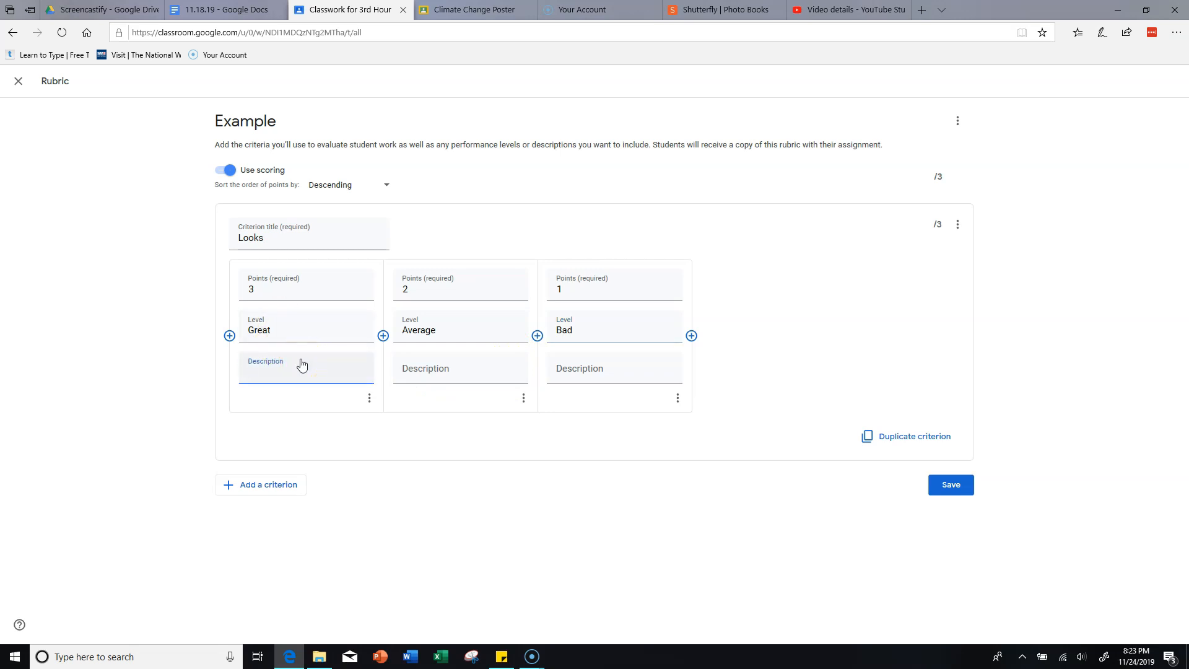
text(Example)
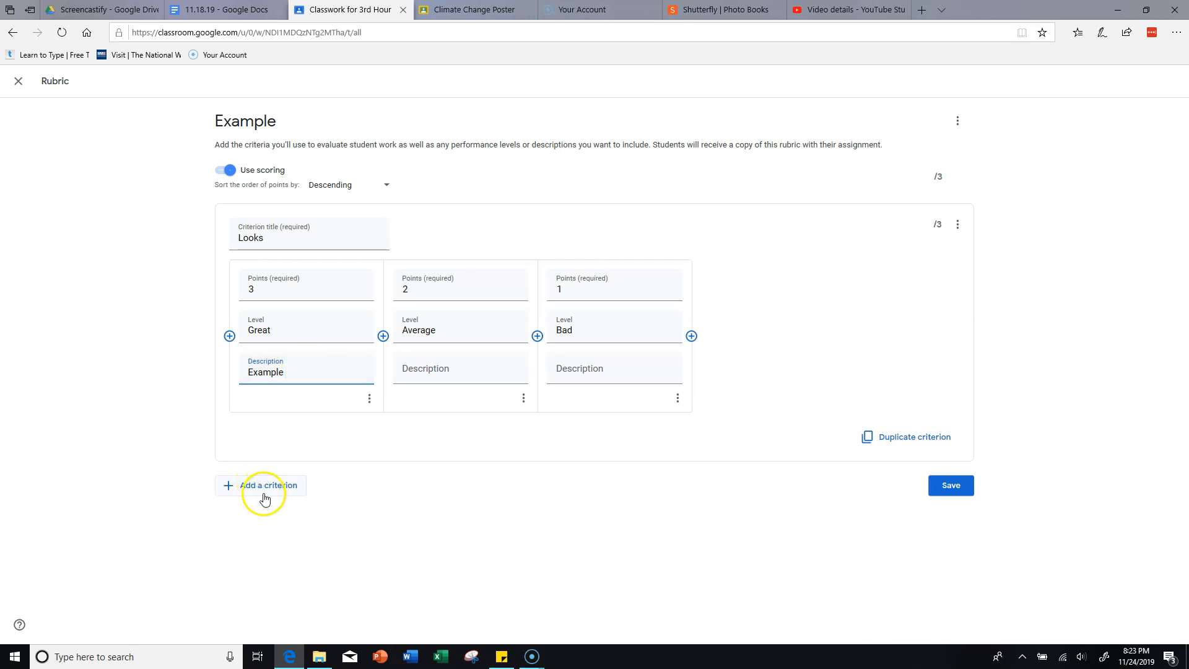
Add a second criterion titled "Content" and give it three levels
click(265, 486)
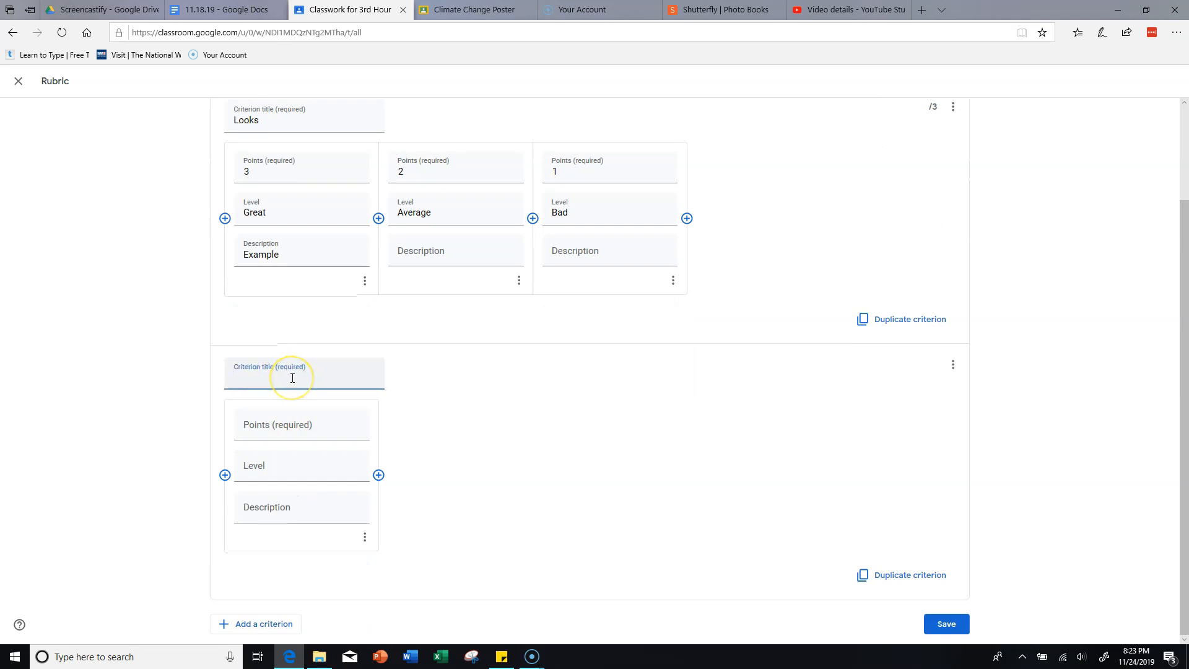
text(Content)
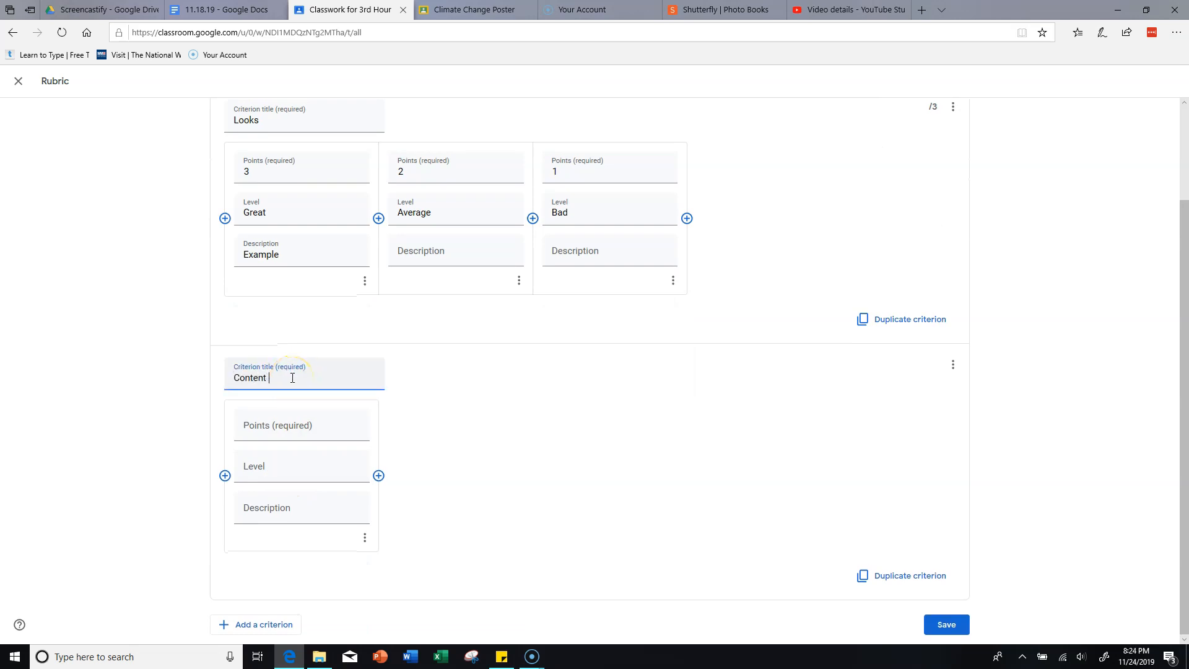
click(378, 475)
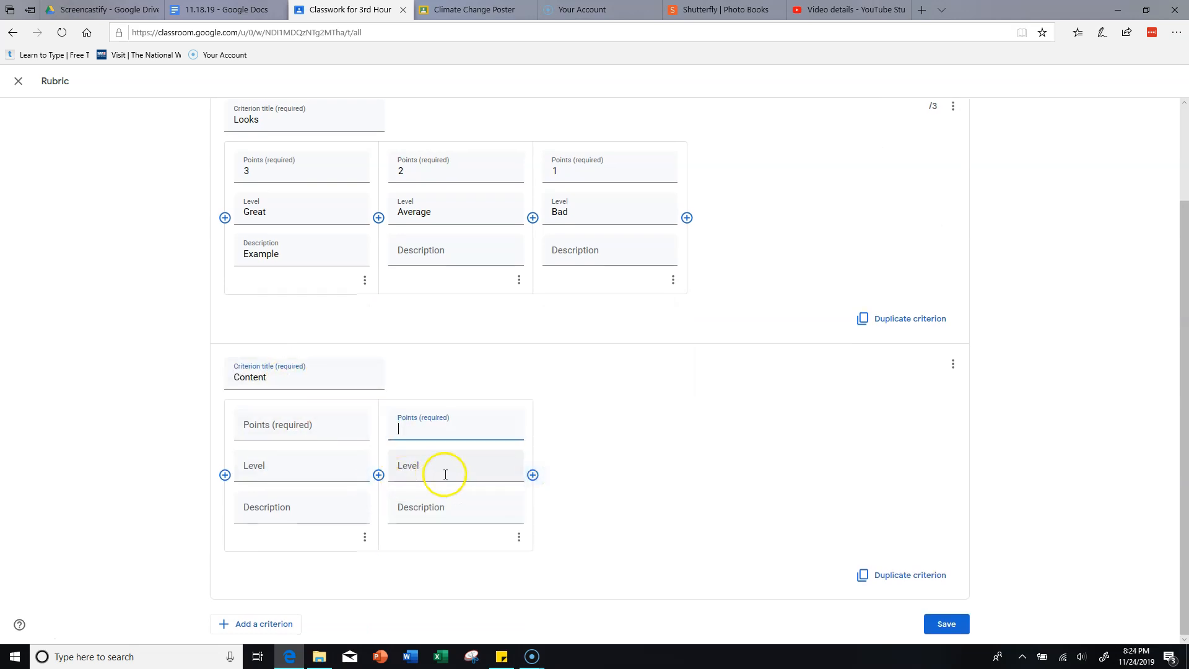
click(533, 476)
Set the Content criterion's three levels to 3, 2 and 1 points and save the rubric
click(464, 410)
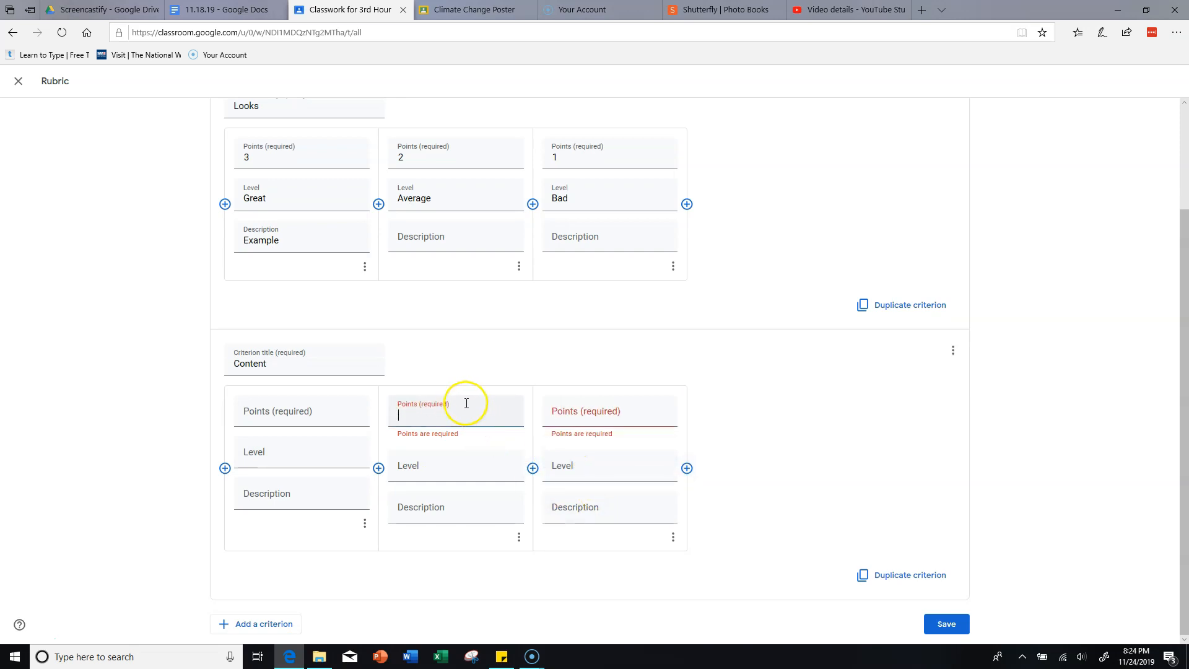
click(263, 409)
text(3)
click(459, 411)
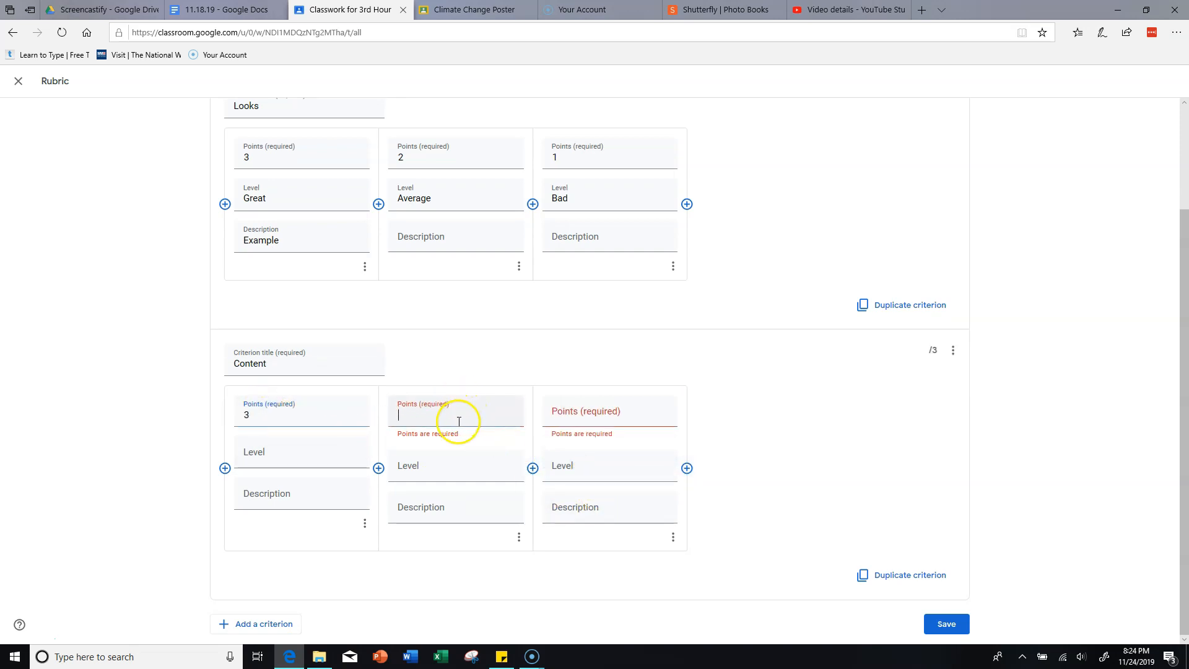
text(1)
click(585, 412)
text(3)
key(BackSpace)
text(2)
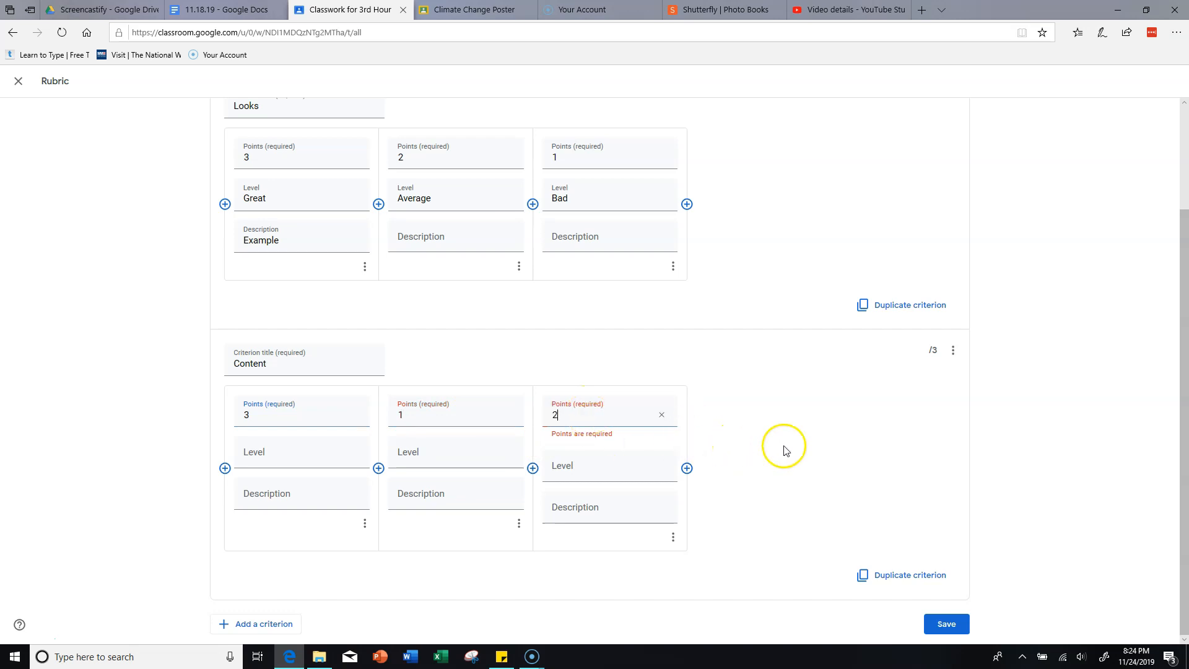
click(758, 447)
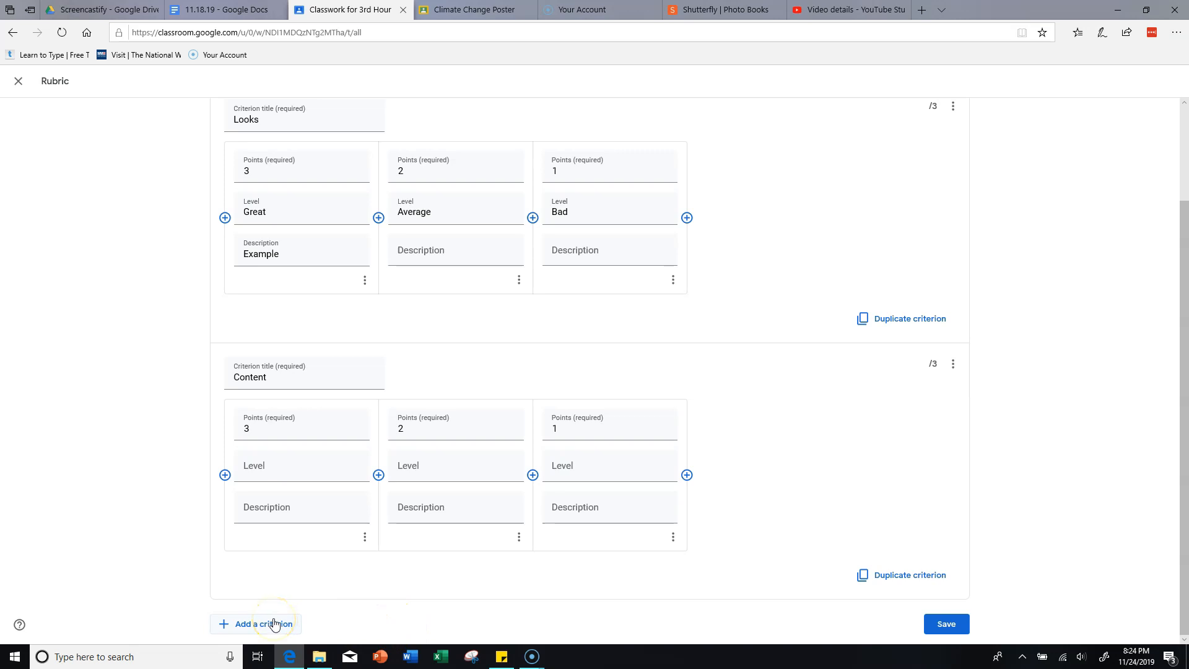
click(931, 627)
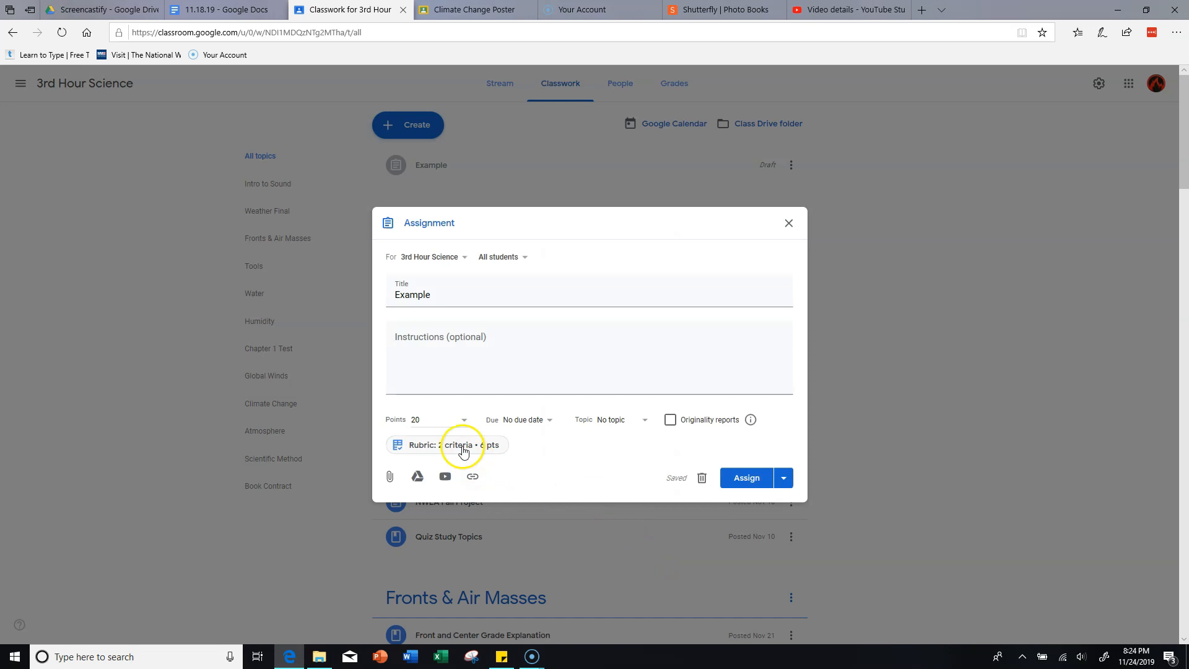
Review the rubric attached to the Example assignment and assign it to all students of 3rd Hour Science
click(464, 450)
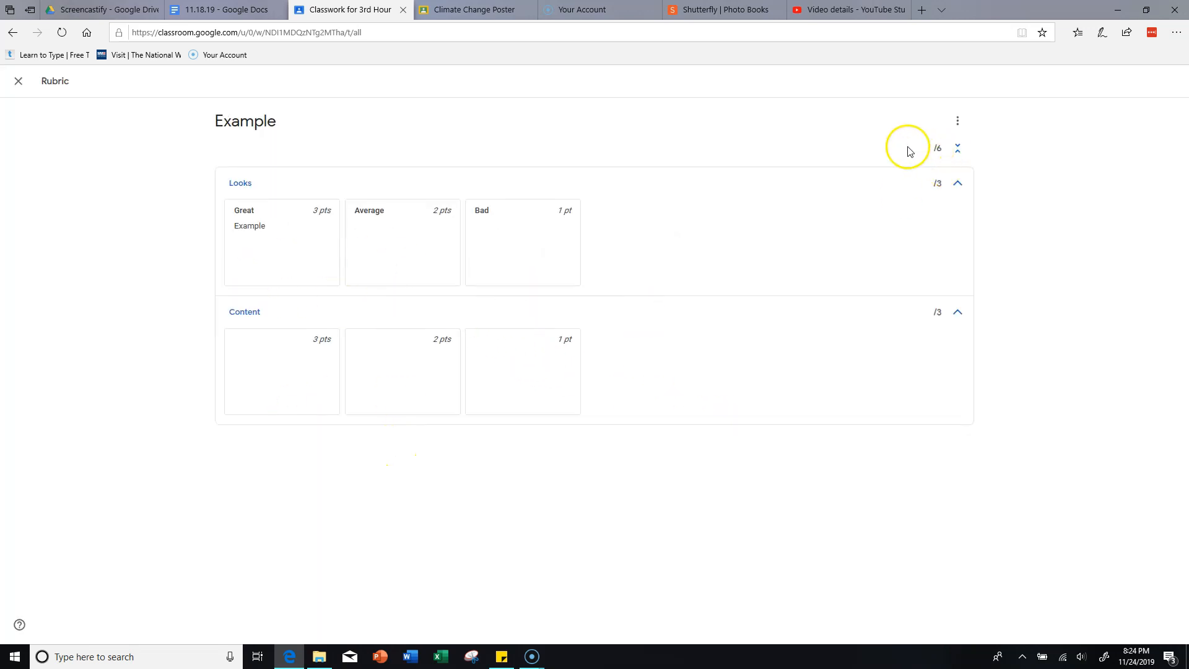
click(18, 81)
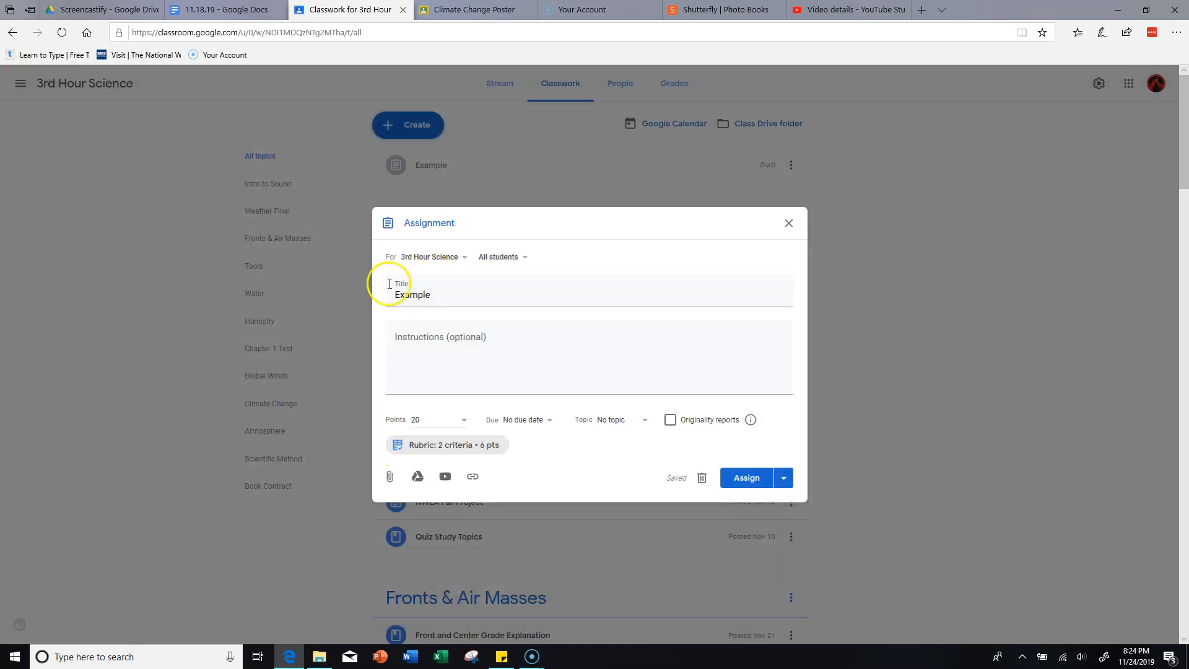
click(749, 477)
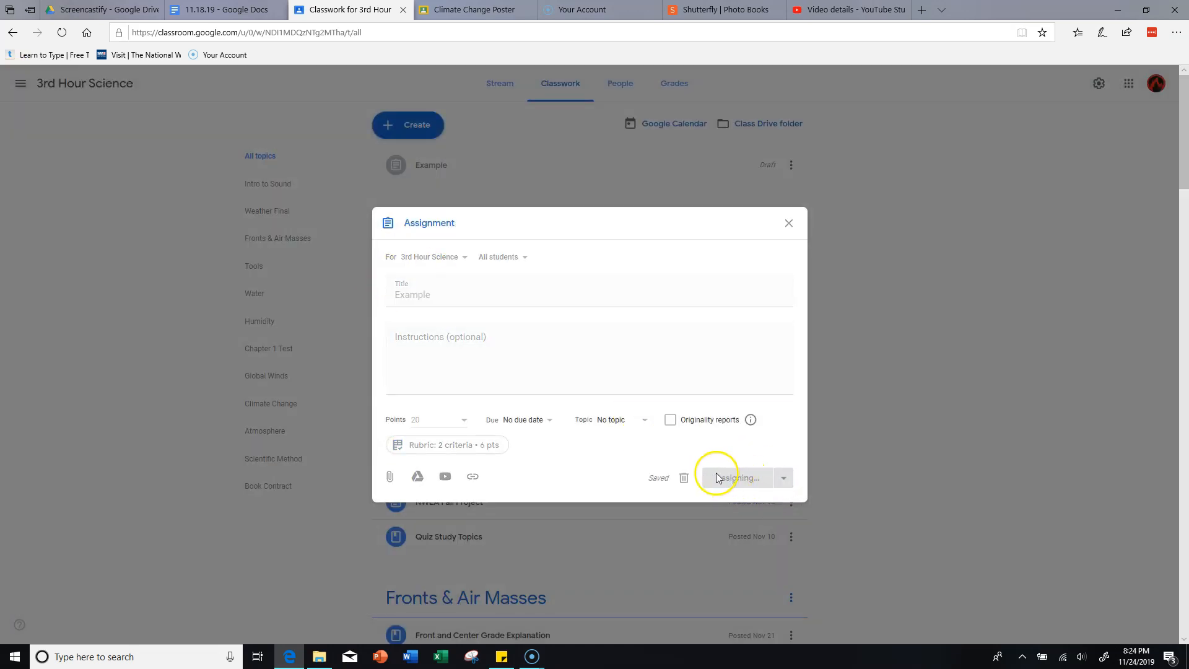